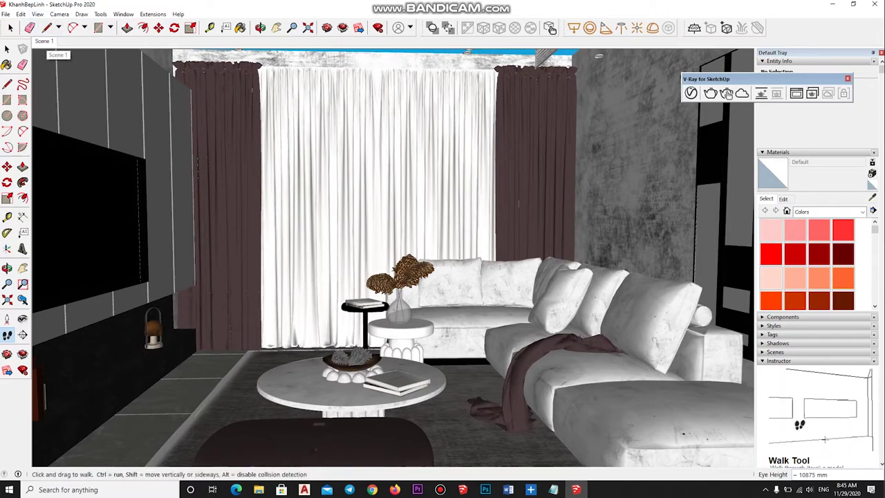
Switch the camera to two-point perspective and update Scene 1 with this view
left_click(59, 14)
left_click(86, 68)
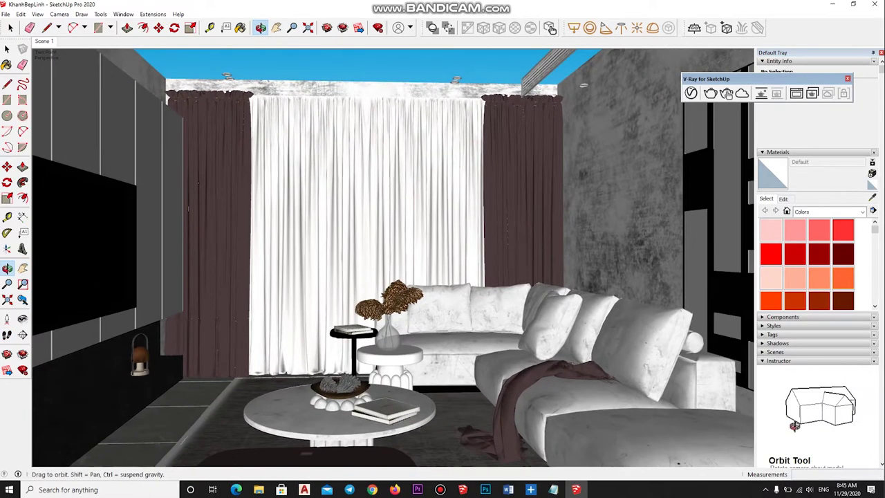
middle_click_drag(387, 276, 387, 262)
right_click(44, 42)
left_click(68, 81)
Unhide all geometry to restore the ceiling, reframe the room, and start an interactive V-Ray render
left_click(21, 14)
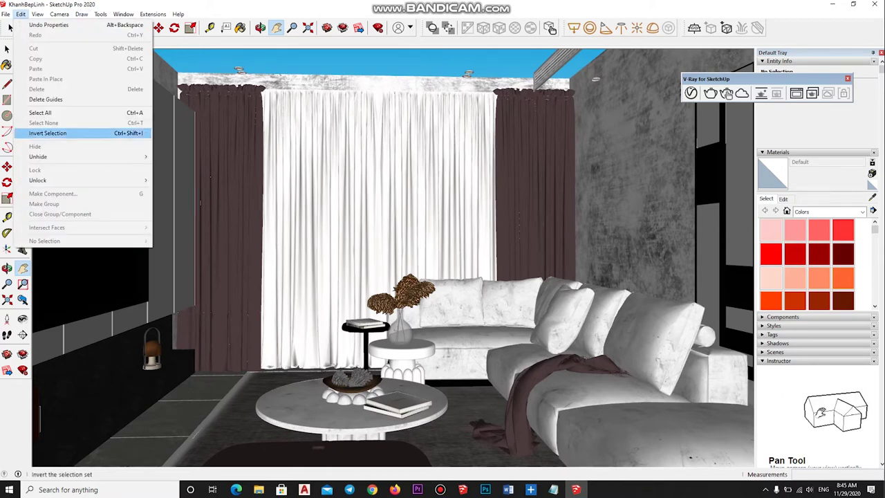
left_click(176, 178)
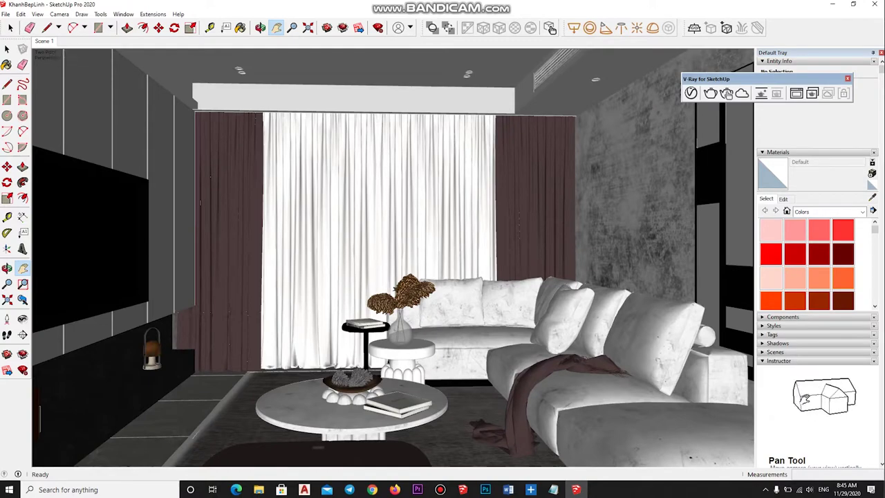
key("o")
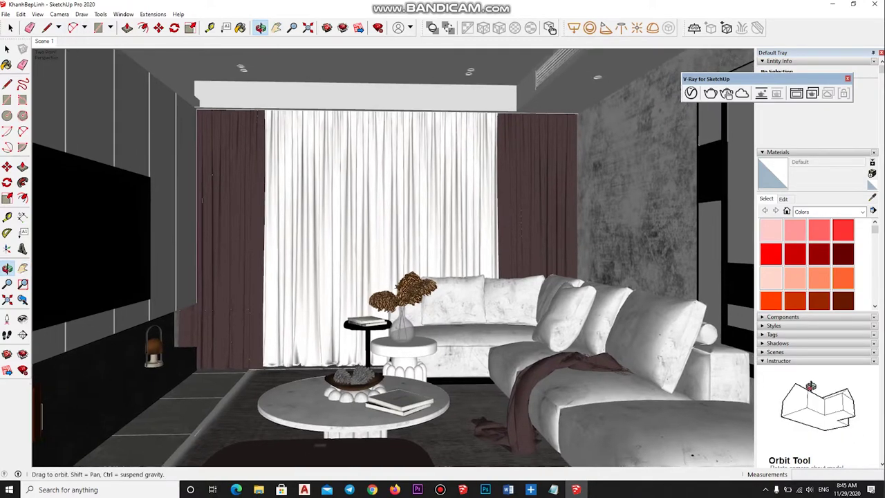
key("h")
right_click(44, 41)
key("Escape")
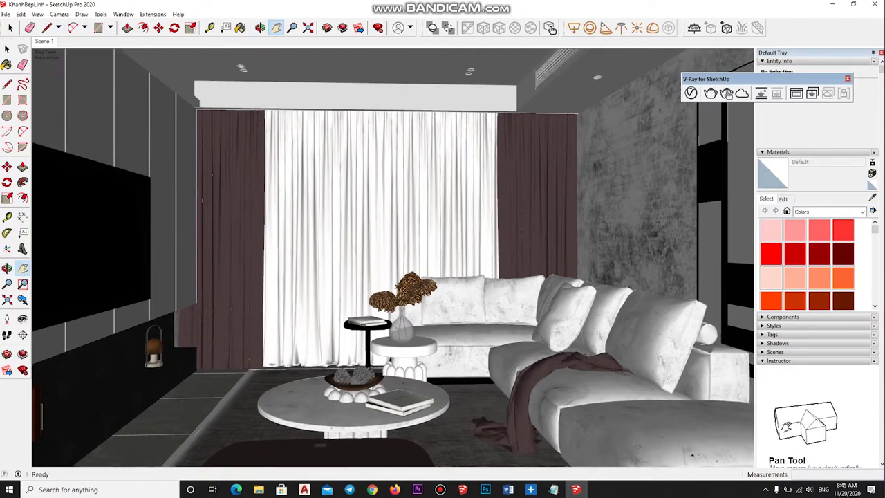
scroll(387, 256, "up", 5)
middle_click_drag(387, 256, 415, 228)
scroll(393, 257, "down", 5)
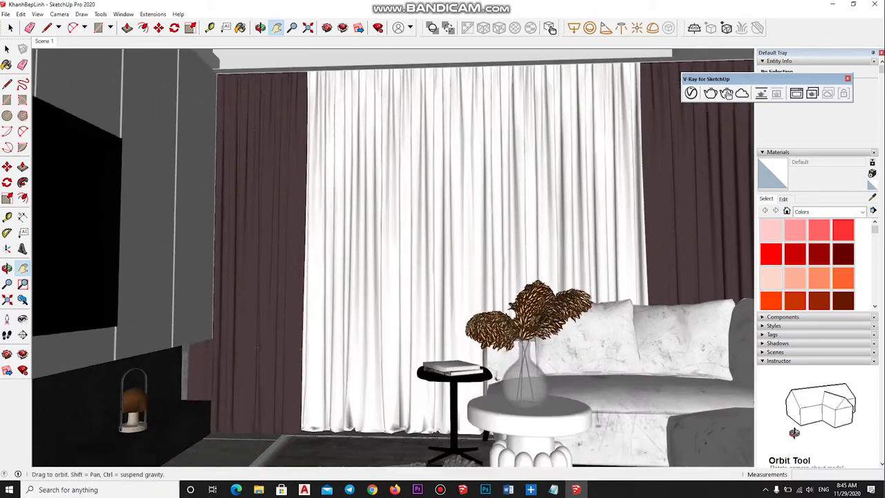
key("h")
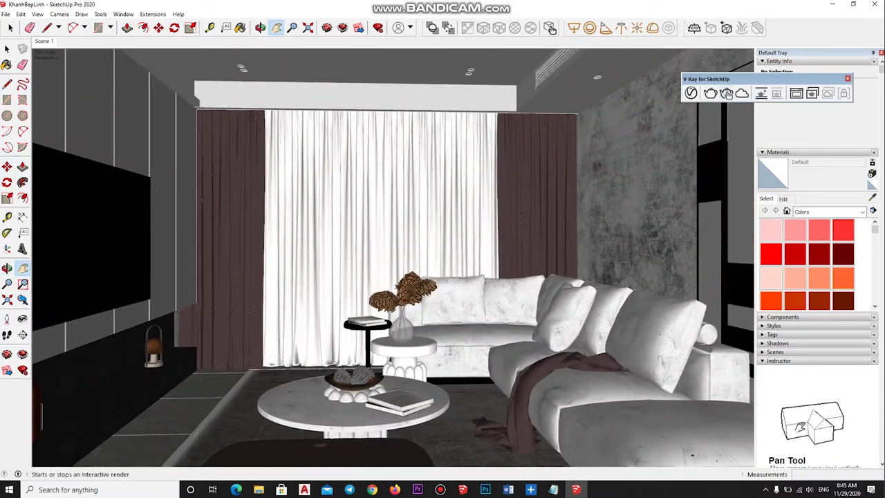
left_click(726, 92)
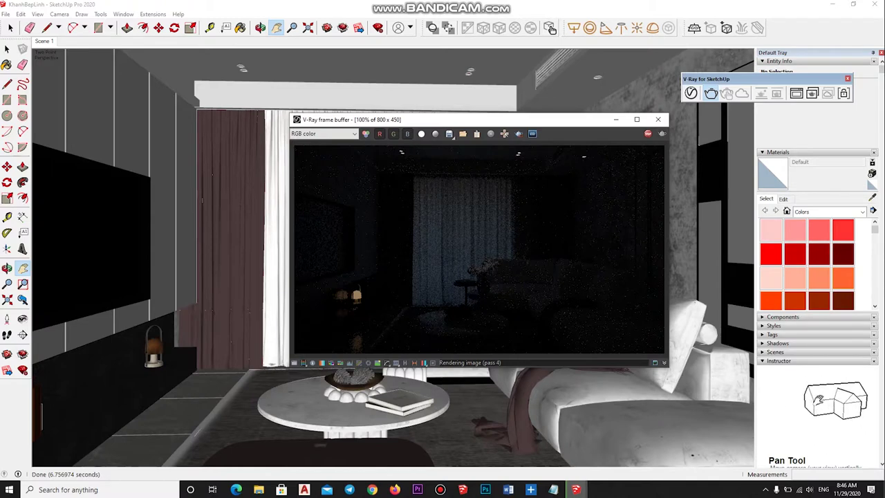
left_click(726, 93)
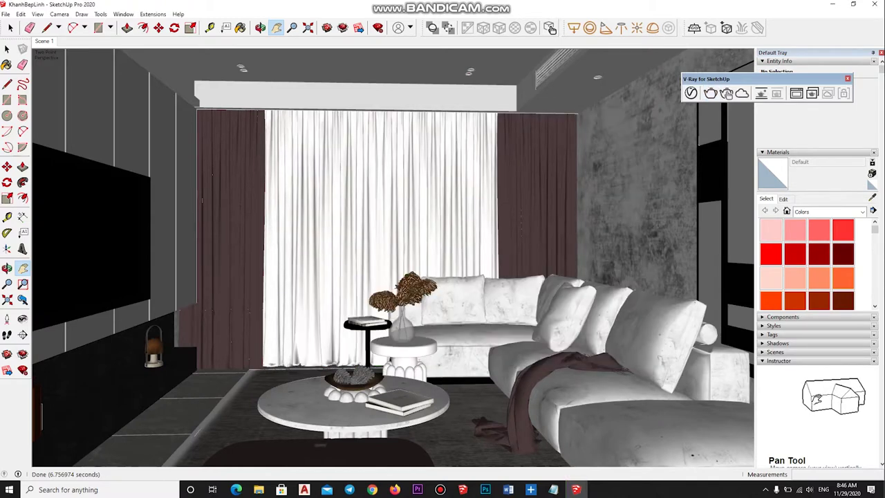
key("space")
left_click(690, 93)
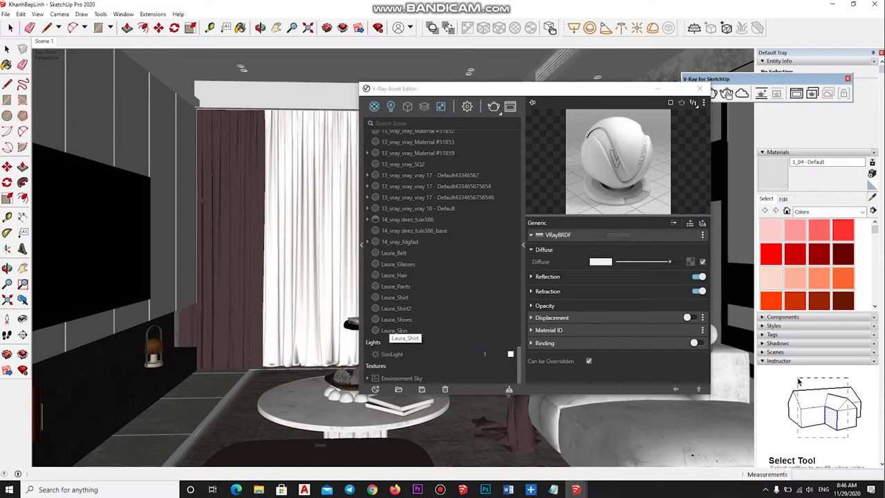
middle_click_drag(208, 415, 360, 408)
key("b")
left_click(684, 346, "alt")
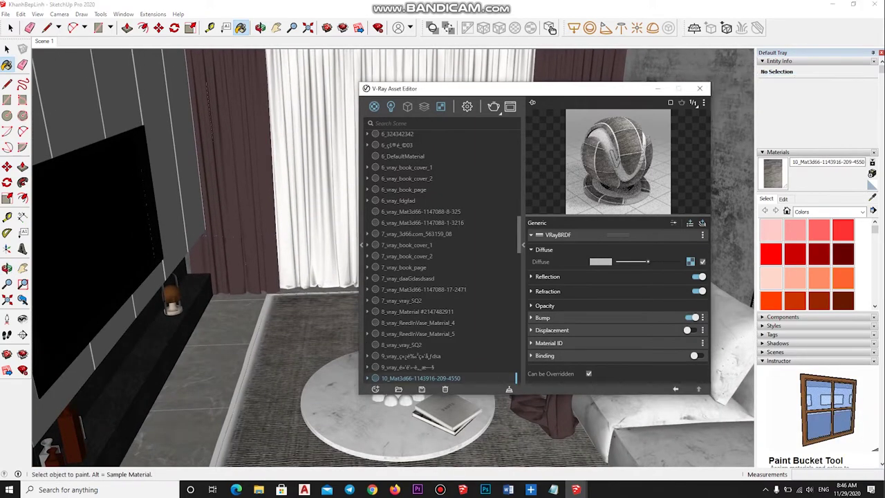
left_click(548, 276)
left_click_drag(615, 300, 674, 300)
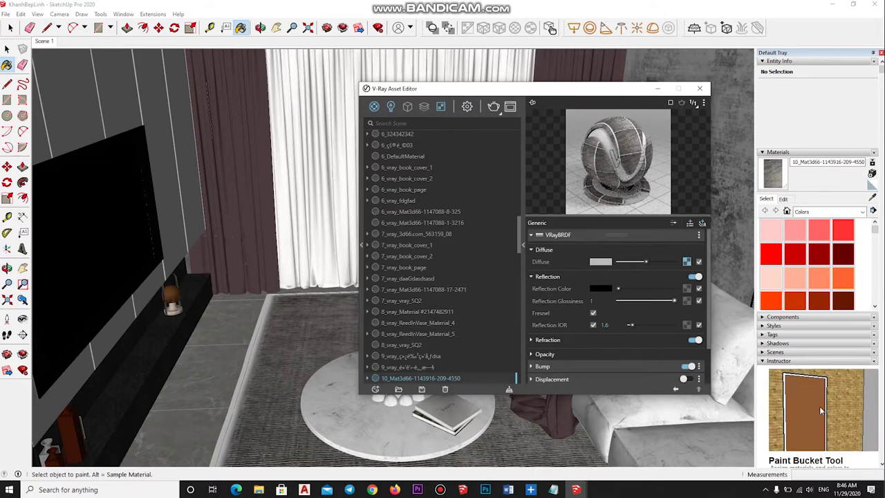
left_click(547, 339)
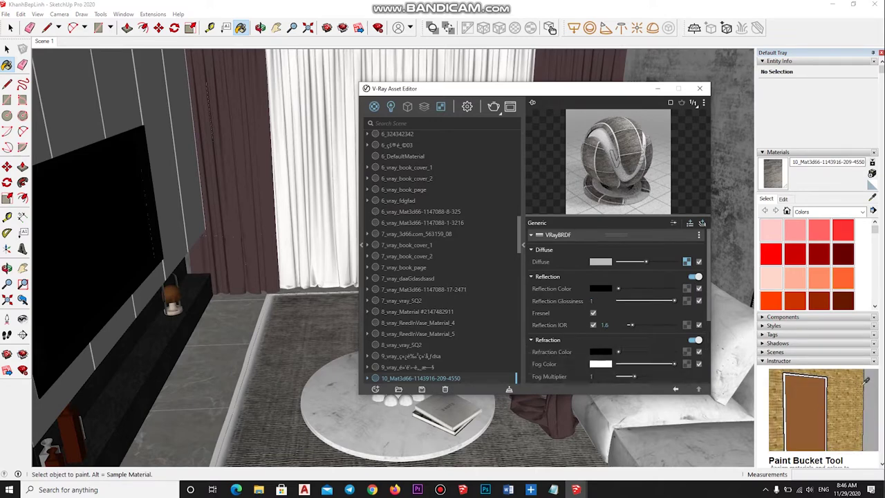
key("alt")
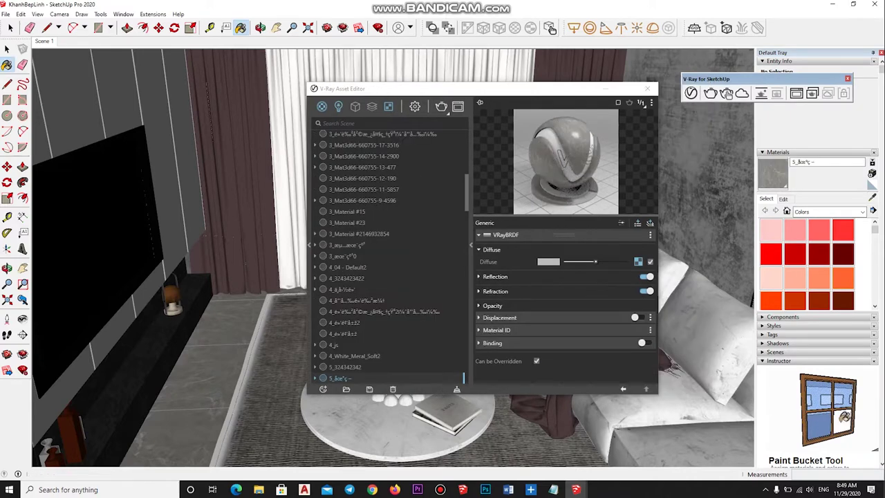
Copy the grey veined material's diffuse texture
left_click(495, 277)
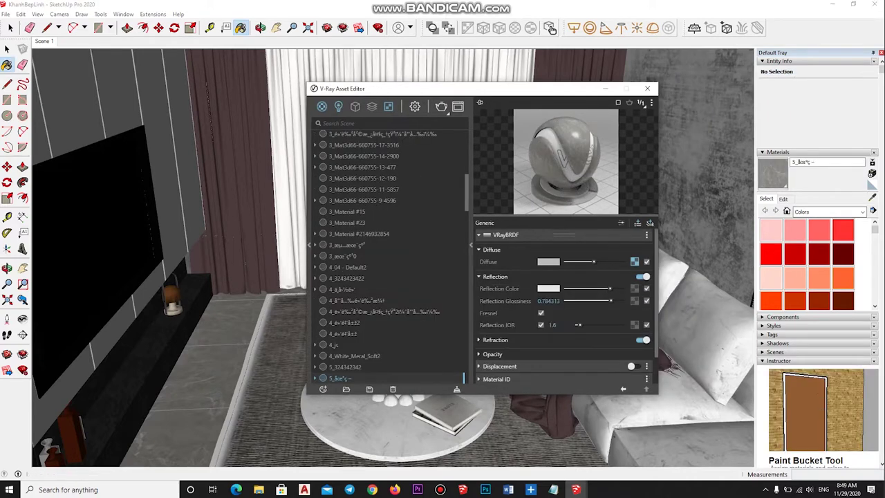
right_click(635, 261)
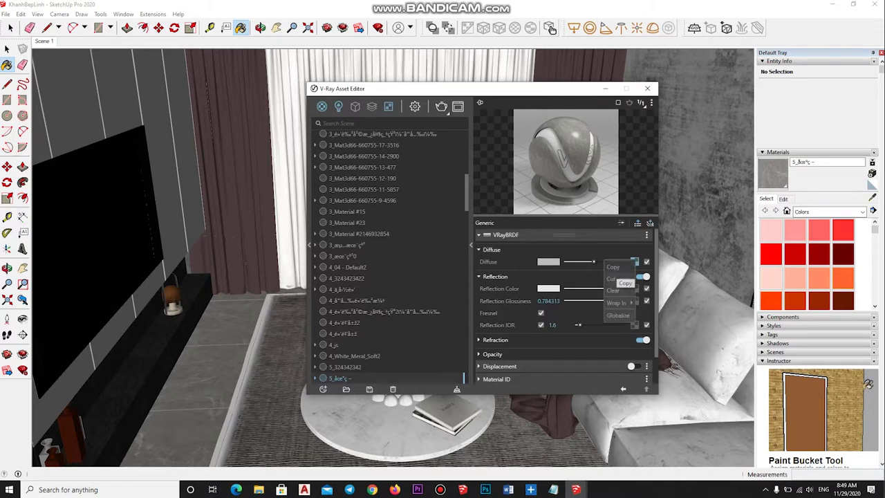
left_click(613, 267)
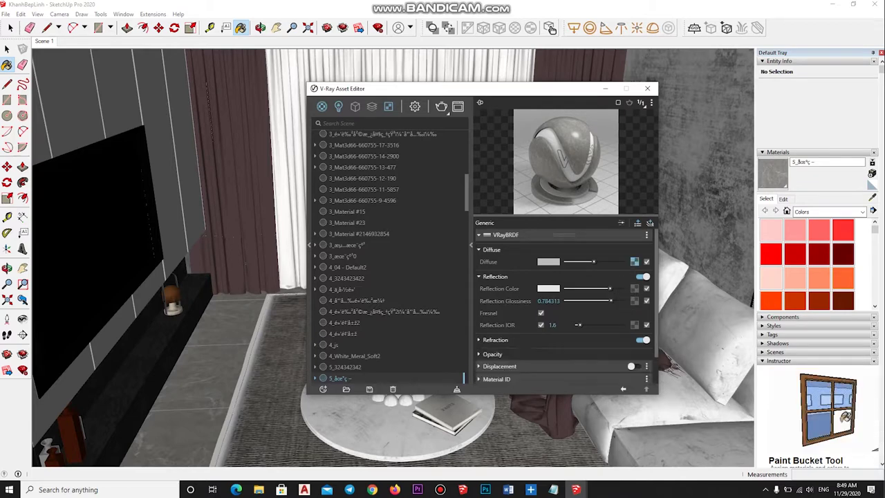
left_click(495, 276)
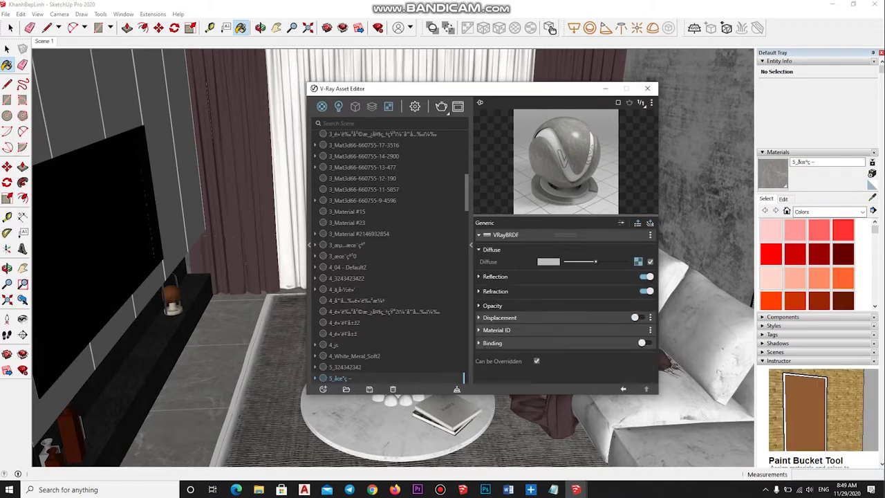
Add a Bump attribute with amount 0.15, then sample the black material
left_click(650, 223)
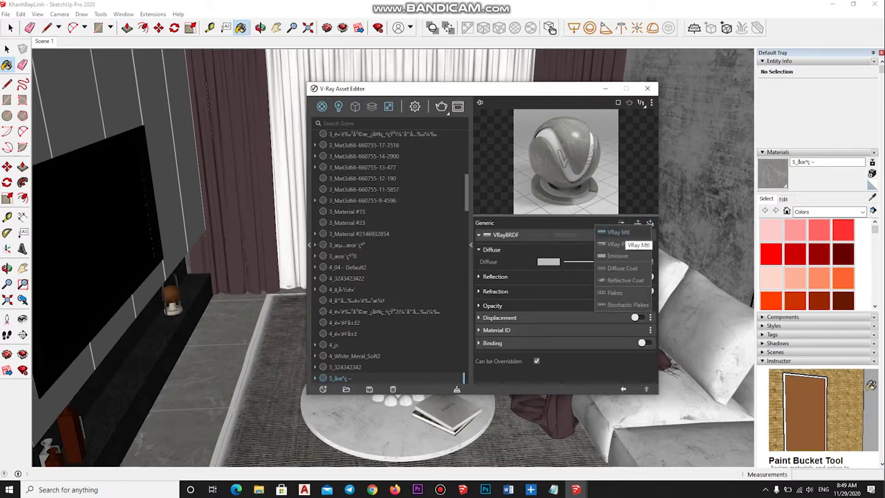
left_click(650, 222)
left_click(650, 223)
left_click(593, 242)
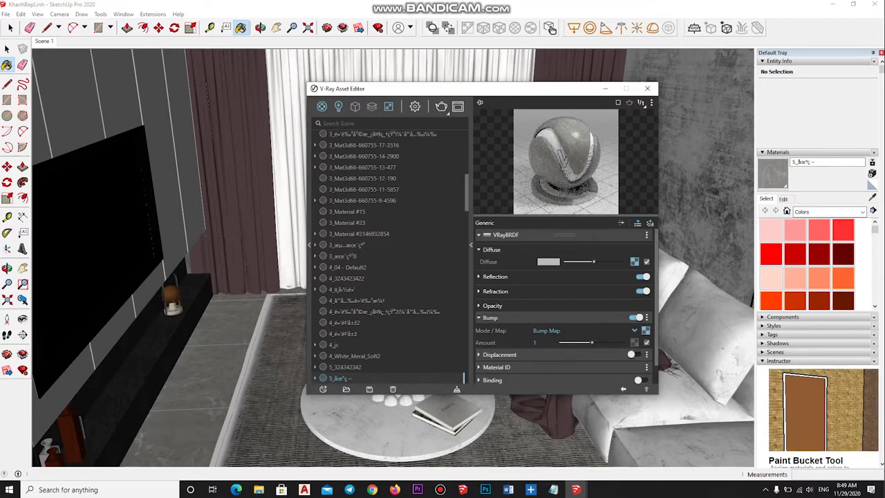
type("0.15")
key("Return")
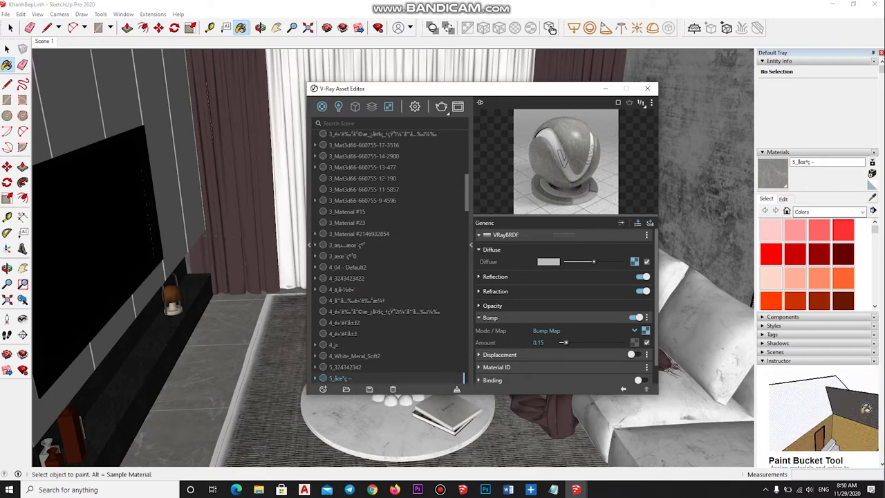
key("alt")
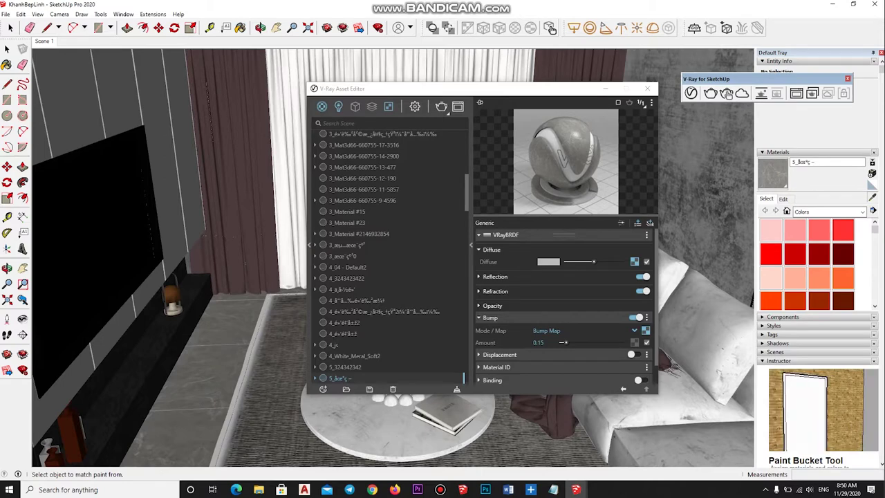
left_click(97, 241, "alt")
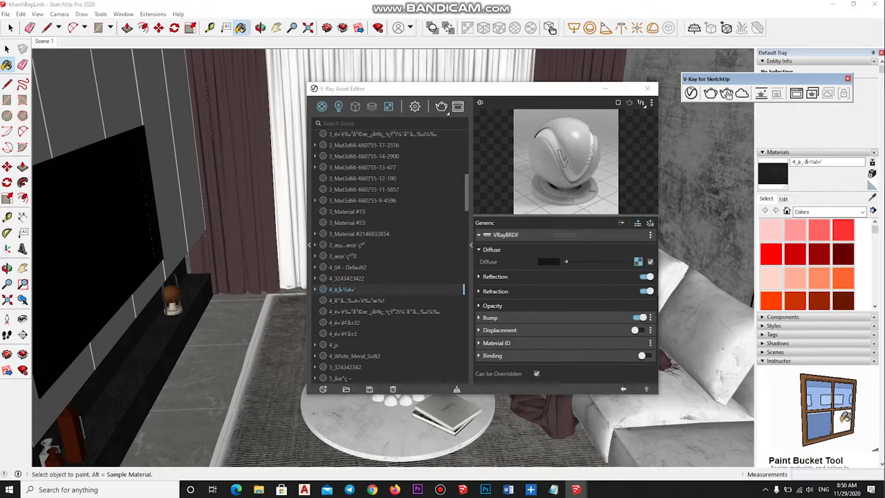
Review the first black material's reflection and refraction settings
left_click(494, 276)
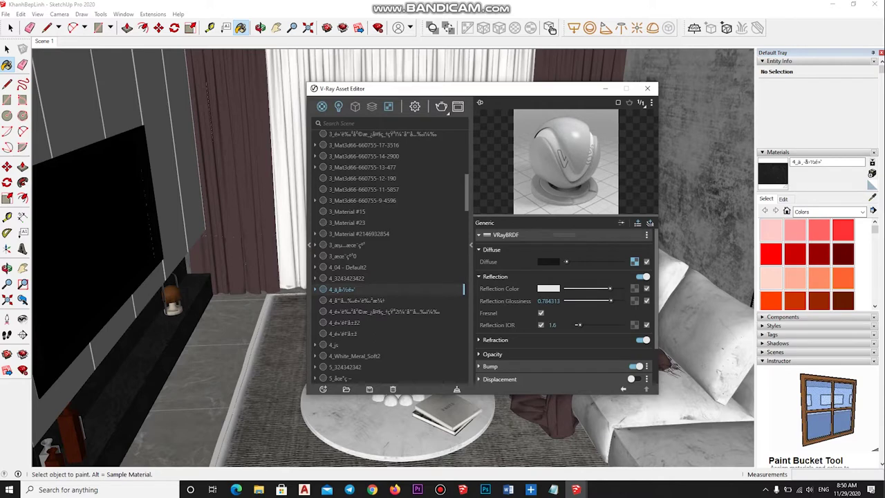
left_click(495, 340)
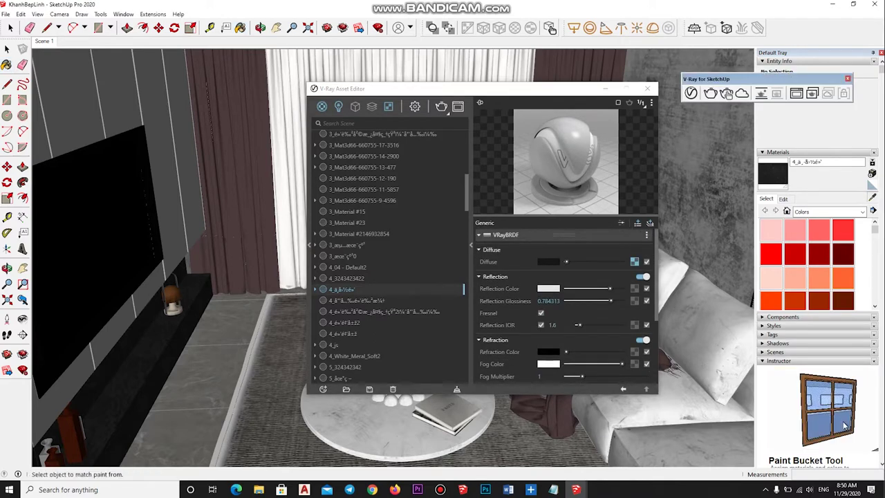
middle_click_drag(415, 415, 470, 408)
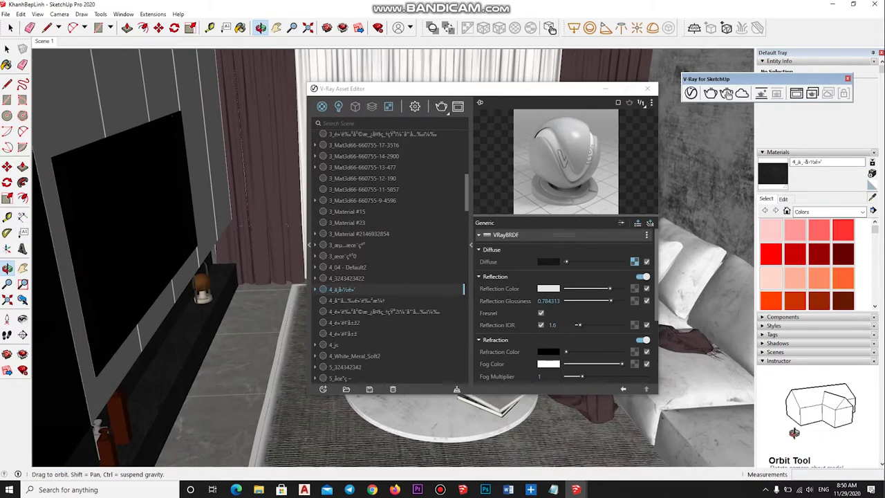
middle_click_drag(173, 277, 208, 277)
Check the second black glossy material's reflection and refraction, then sample 3_04 - Default2
left_click(356, 300)
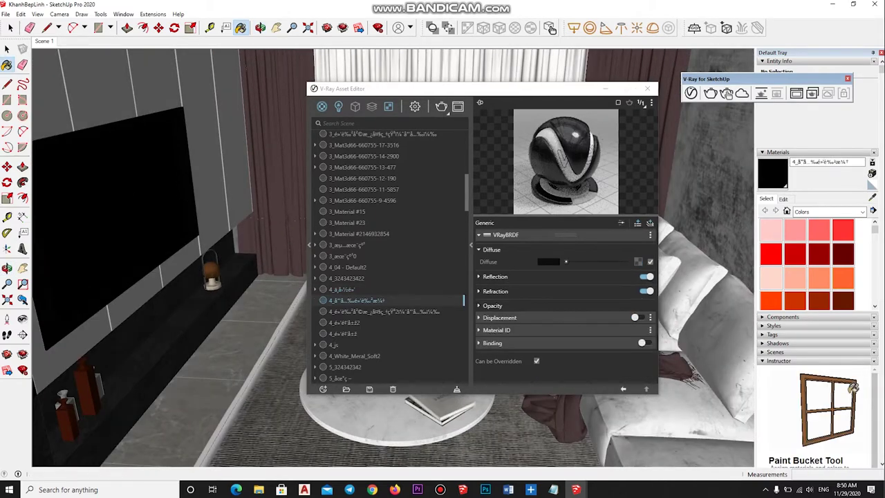
left_click(495, 276)
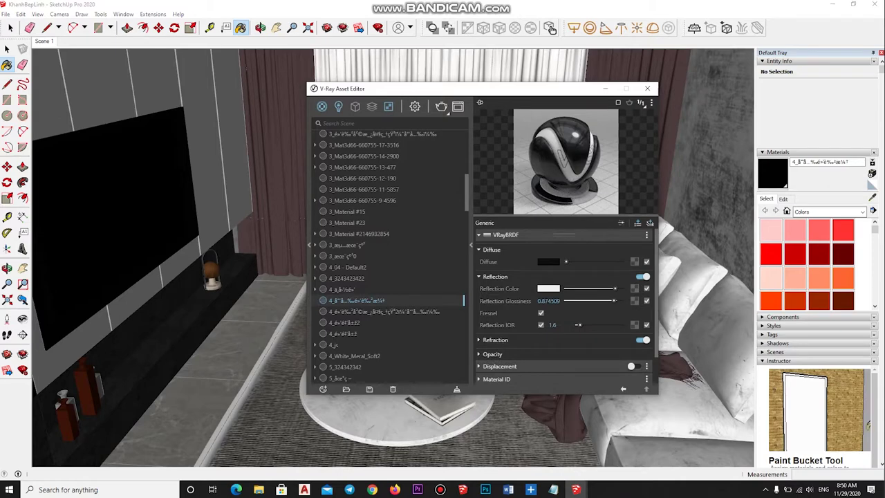
left_click(495, 340)
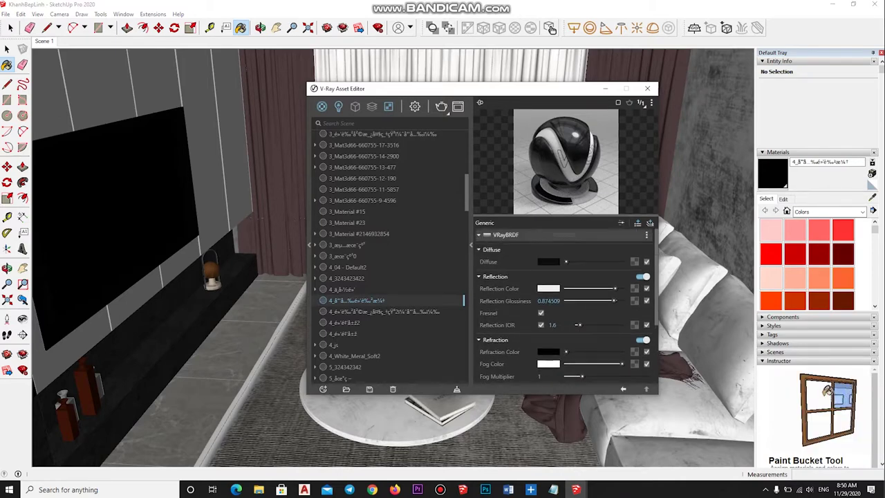
left_click(442, 422, "alt")
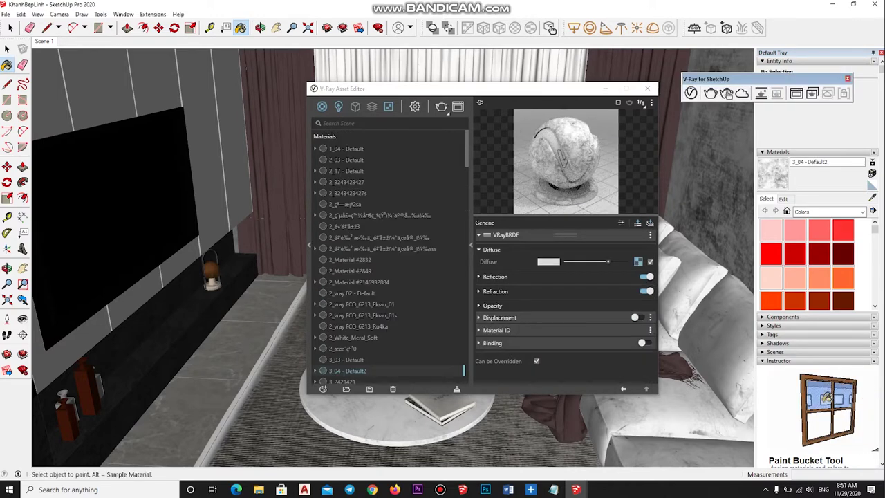
Inspect 3_04 - Default2's reflection and refraction settings, then select 14_vray_fdgfad
left_click(495, 275)
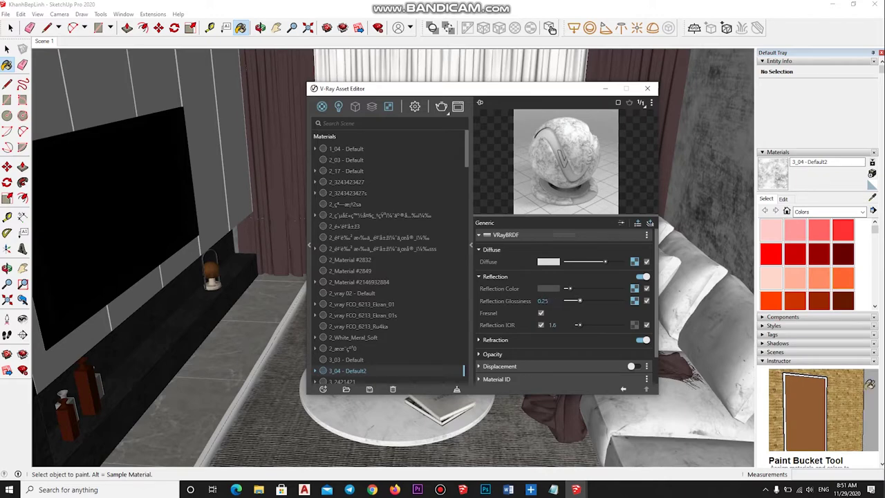
left_click(478, 339)
scroll(563, 304, "down", 1)
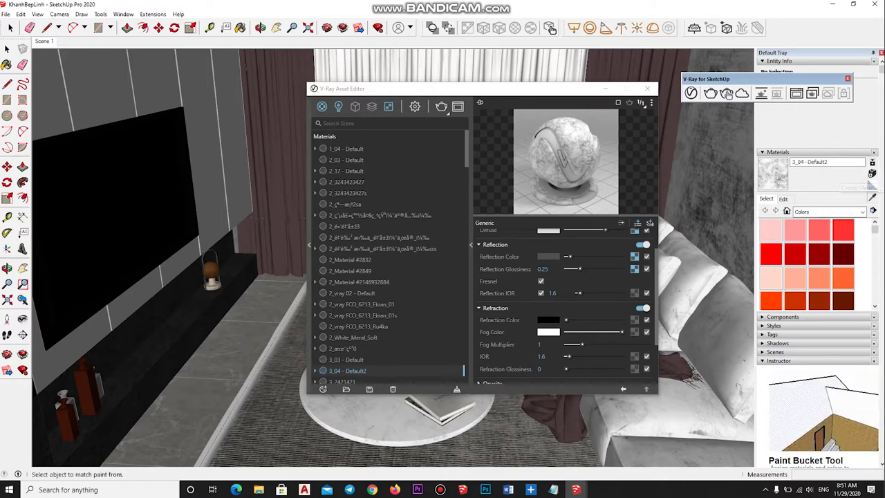
left_click_drag(349, 260, 332, 271)
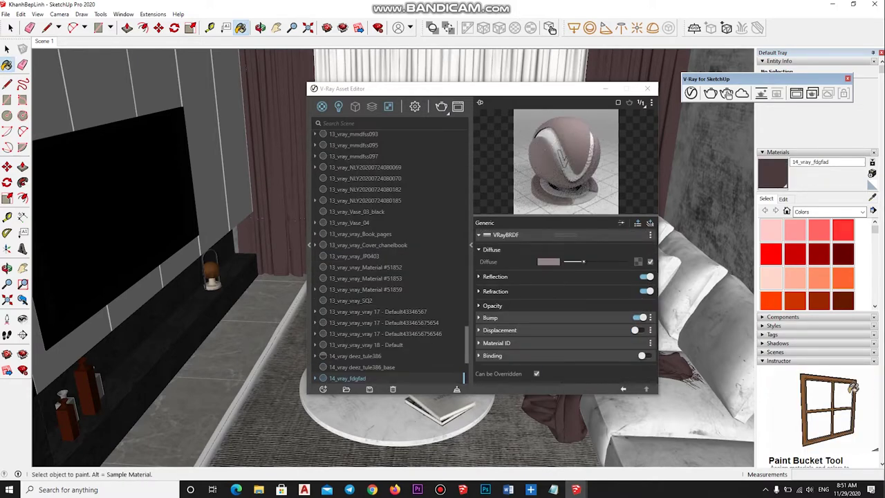
Raise 14_vray_fdgfad's reflection glossiness to about 0.9
left_click(494, 276)
left_click_drag(566, 300, 612, 301)
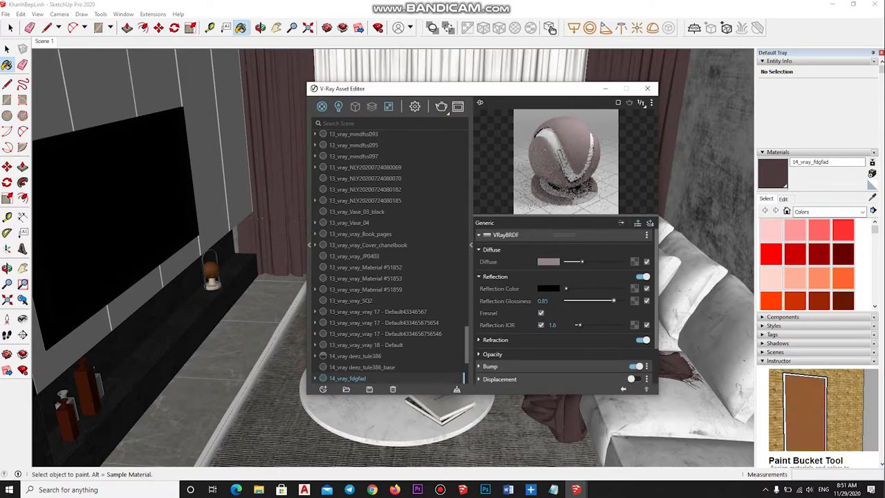
type("0.9")
left_click(495, 340)
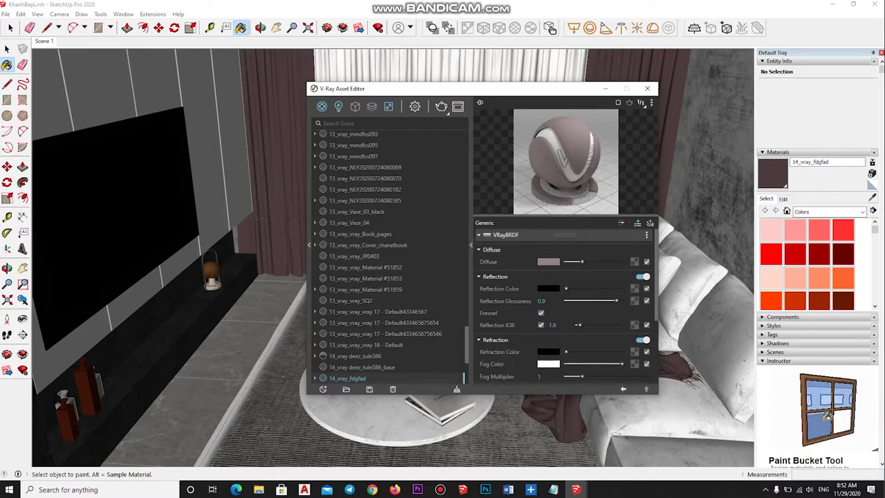
Set Material #51853's emissive intensity to 10, then sample the brown 13_vray_vray_SQ2 material
left_click(104, 242, "alt")
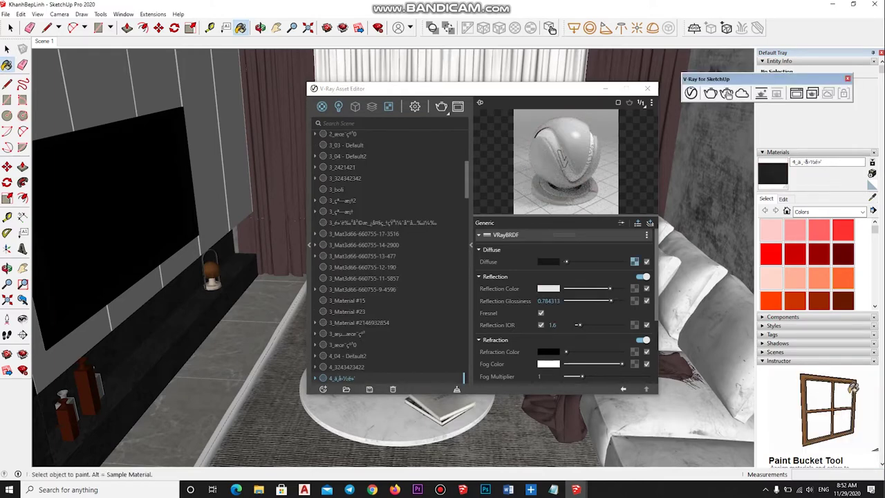
key("alt")
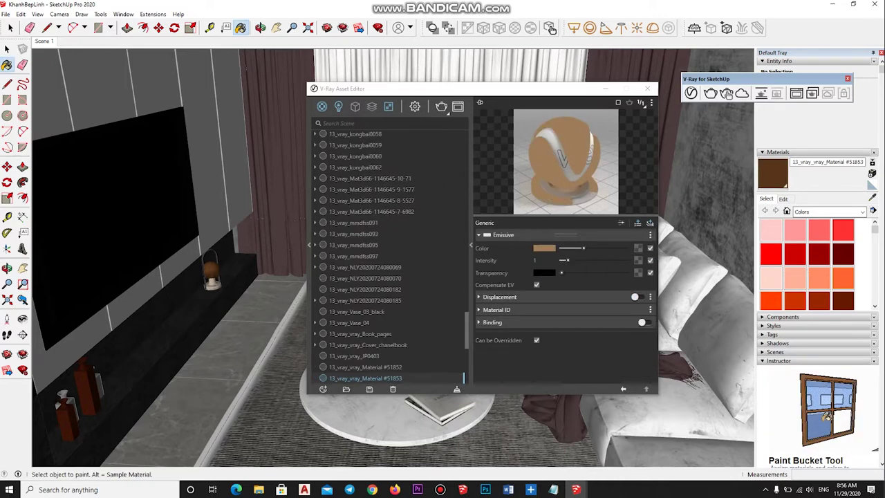
left_click(535, 260)
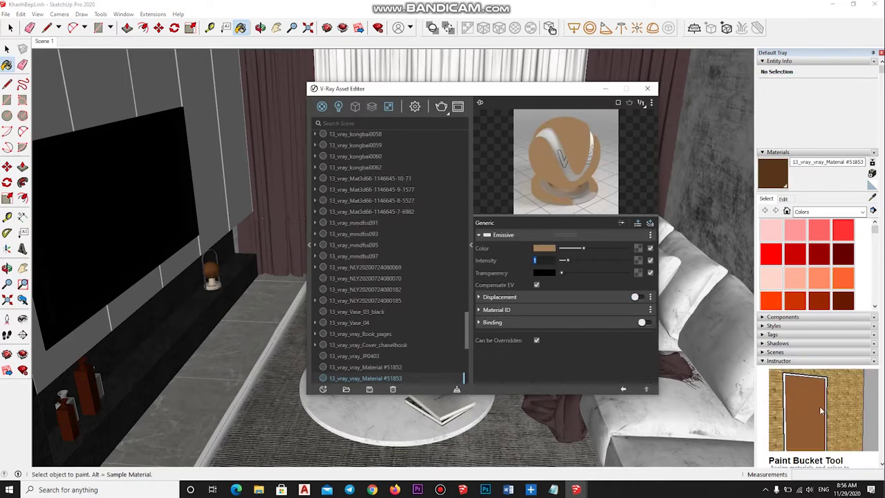
key("Return")
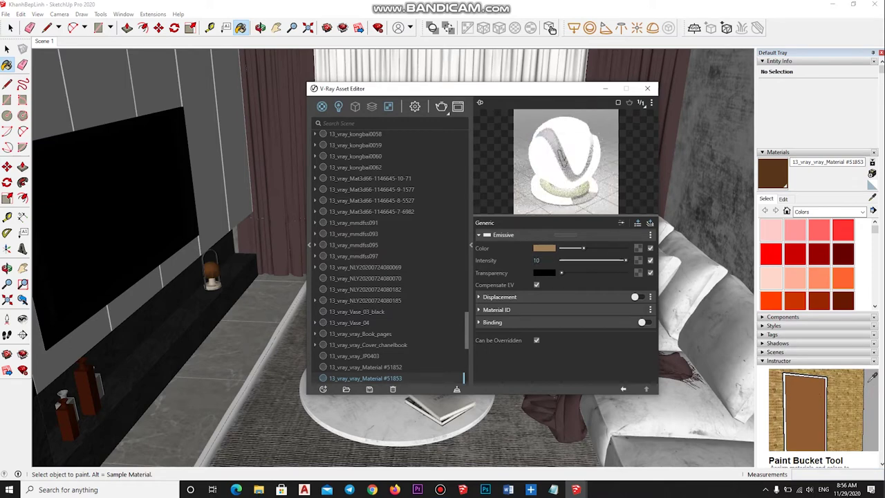
key("alt")
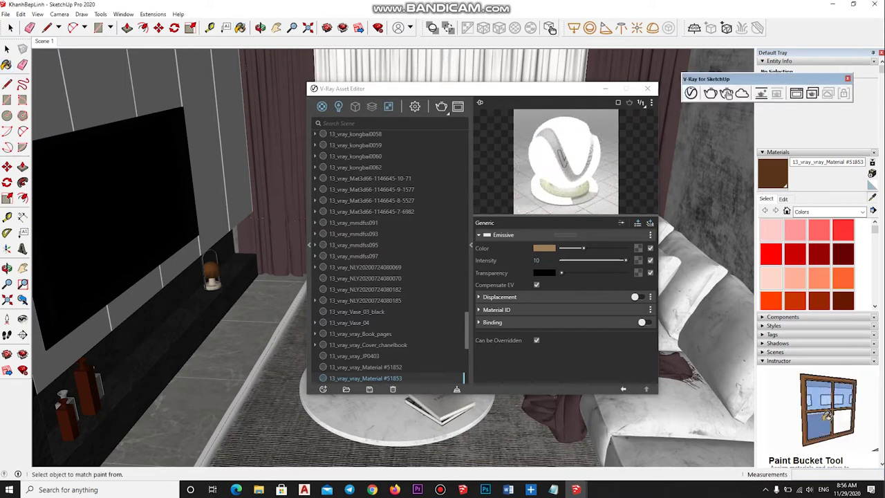
left_click(87, 387, "alt")
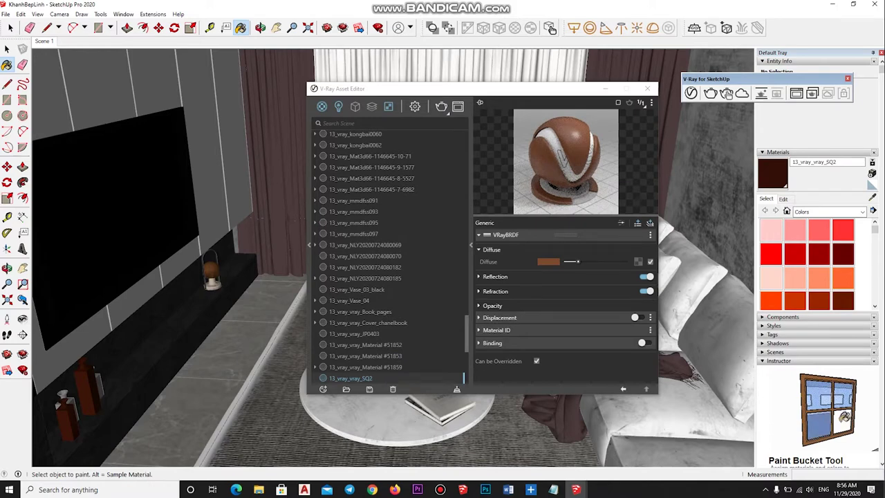
Review SQ2's reflection (glossiness 0.705882, IOR 1.6) and orbit up to the curtains and ceiling
left_click(495, 276)
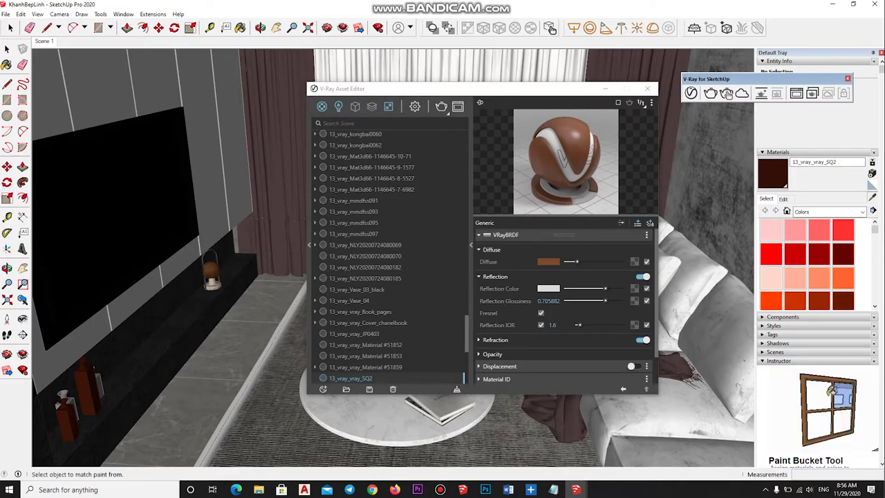
middle_click_drag(443, 414, 415, 415)
middle_click_drag(394, 276, 394, 208)
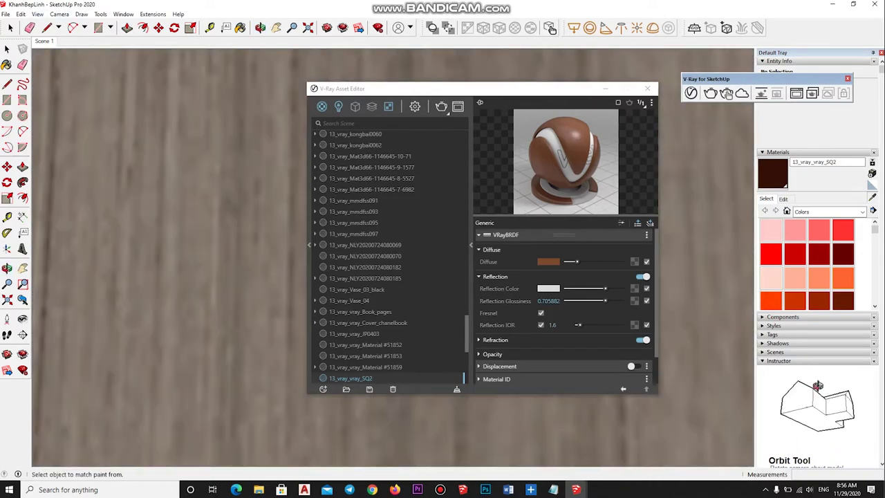
middle_click_drag(394, 276, 394, 242)
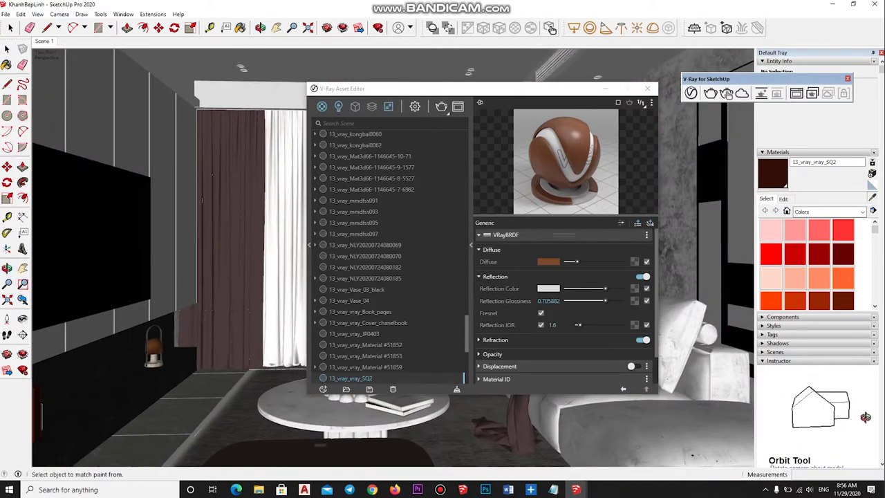
mouse_move(394, 277)
middle_mouse_down()
mouse_move(429, 276)
mouse_move(373, 277)
middle_mouse_up()
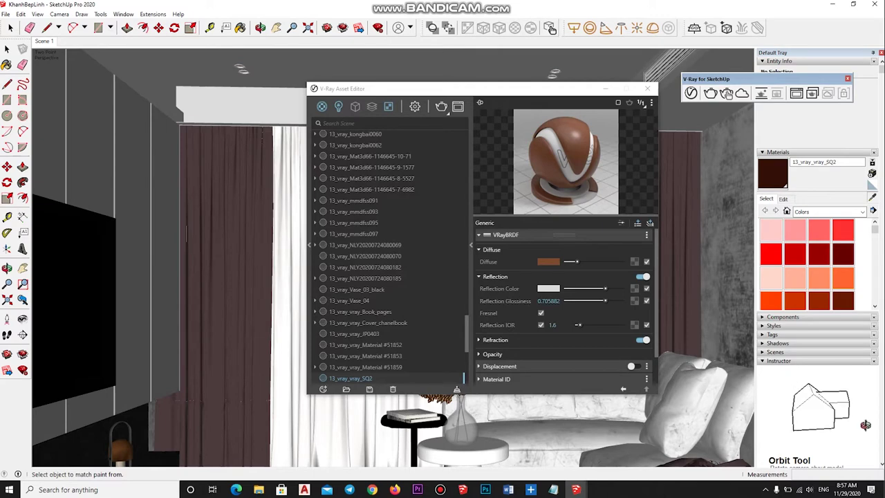
mouse_move(173, 276)
middle_mouse_down()
mouse_move(173, 332)
mouse_move(173, 297)
mouse_move(186, 324)
middle_mouse_up()
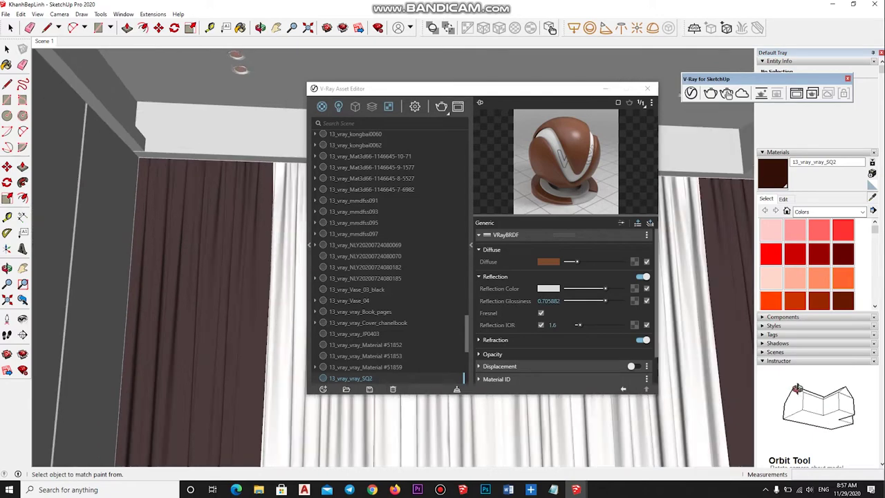
Sample 12_dengpian and raise its emissive intensity from 1 to 5
left_click(239, 69, "alt")
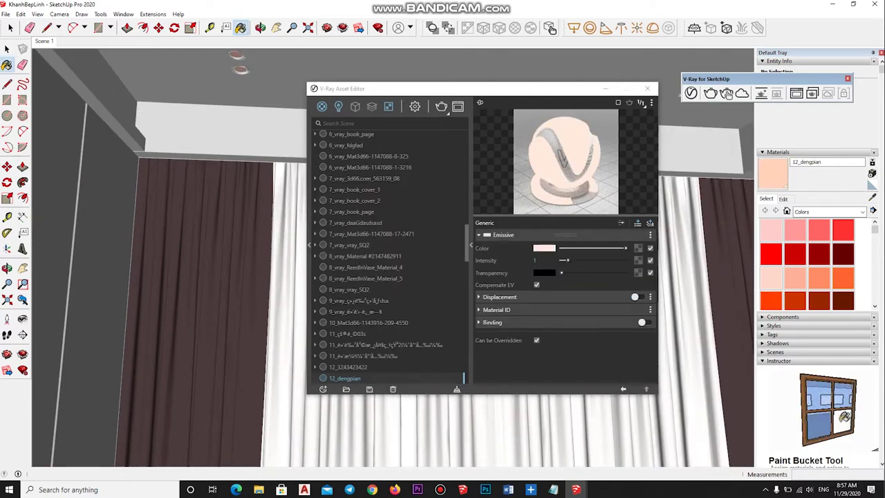
middle_click_drag(173, 325, 169, 342)
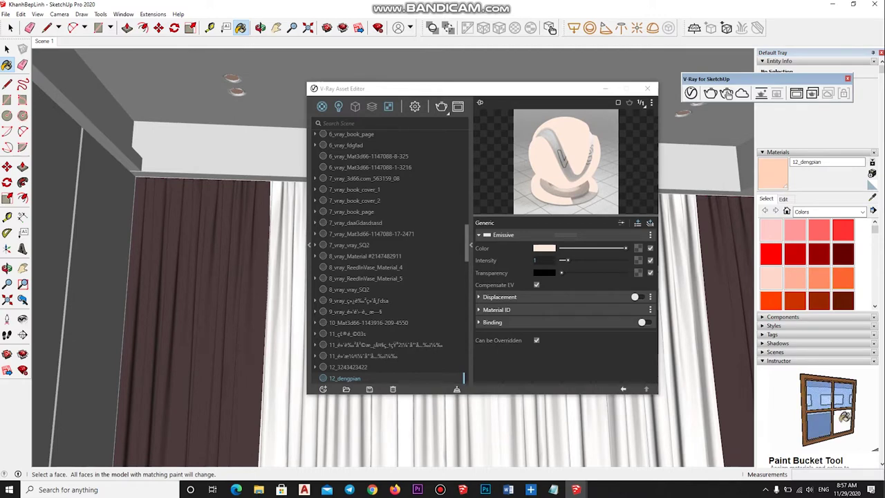
left_click(543, 260)
type("5")
key("Return")
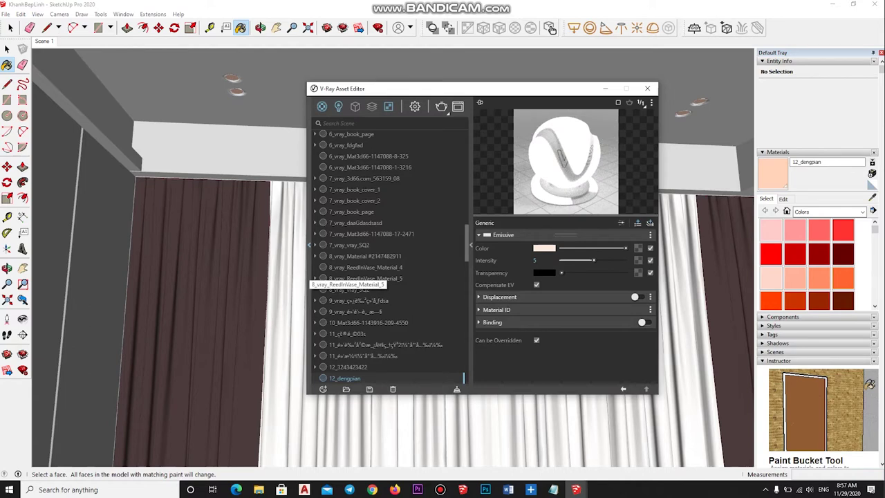
key("space")
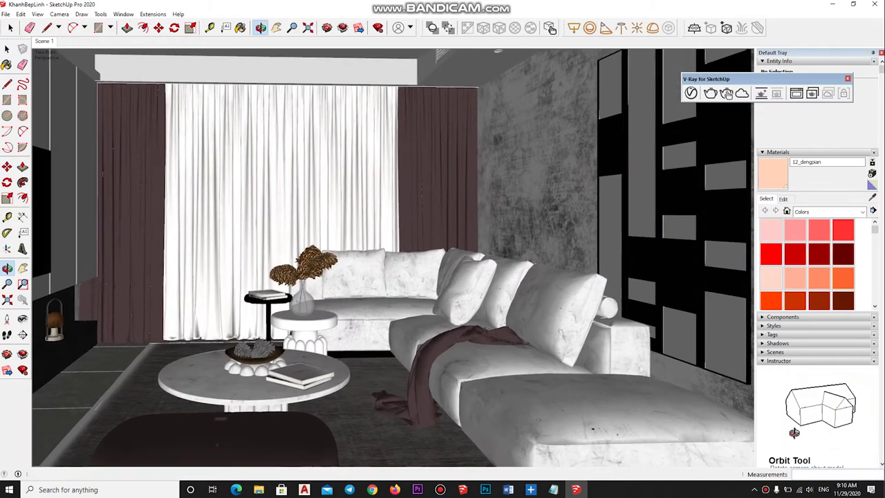
Place V-Ray sphere lights at the kitchen pendant ceiling and orbit back to the living room
scroll(500, 259, "up", 10)
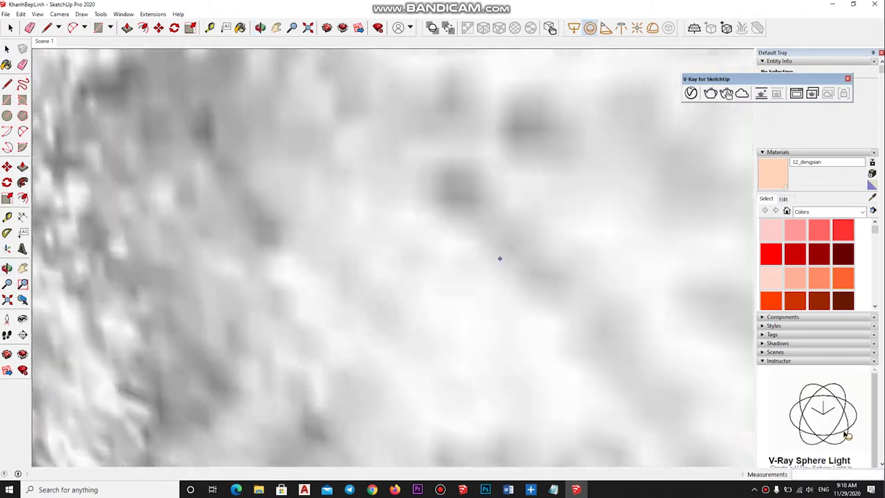
mouse_move(500, 258)
middle_mouse_down()
mouse_move(92, 77)
mouse_move(414, 256)
mouse_move(290, 256)
mouse_move(442, 248)
mouse_move(827, 419)
middle_mouse_up()
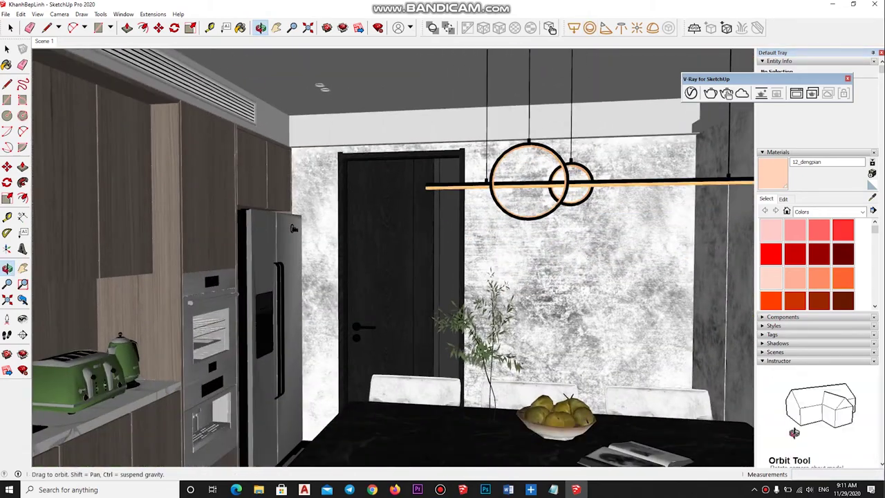
middle_click_drag(826, 418, 529, 99)
left_click(530, 99)
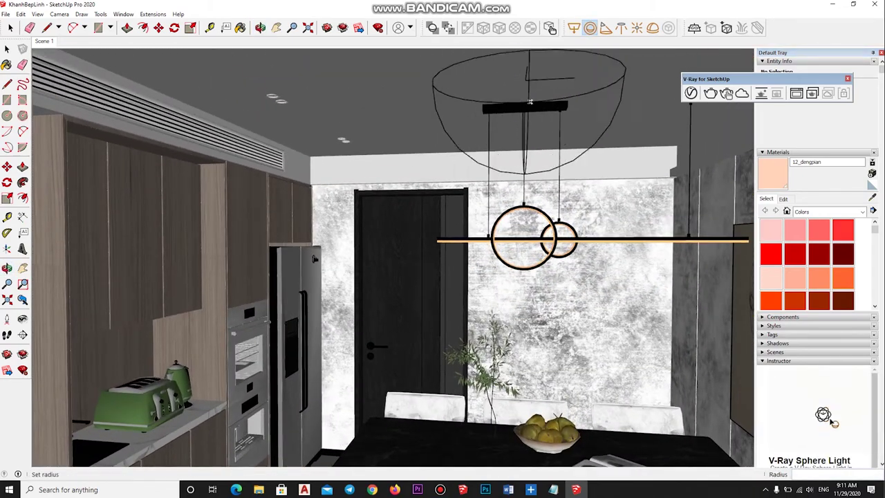
key("Escape")
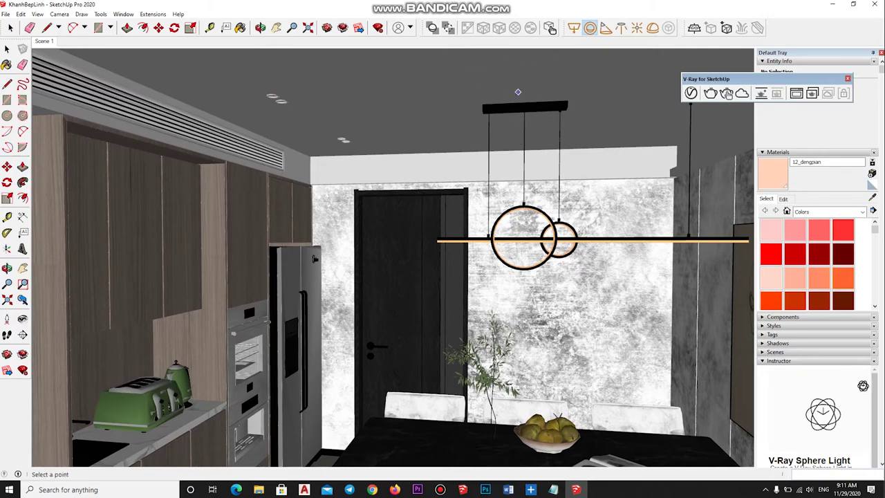
middle_click_drag(517, 75, 322, 97)
key("Escape")
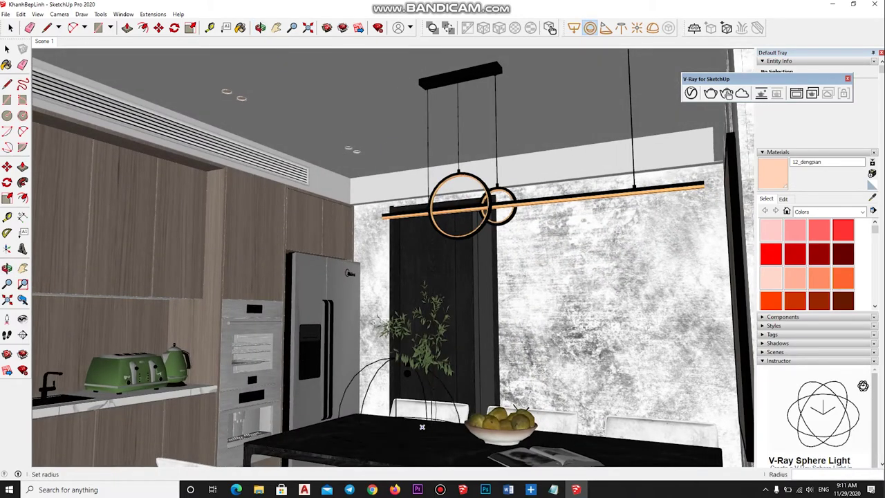
mouse_move(387, 256)
middle_mouse_down()
mouse_move(521, 259)
mouse_move(362, 348)
middle_mouse_up()
key("space")
scroll(515, 184, "down", 3)
middle_click_drag(515, 184, 515, 228)
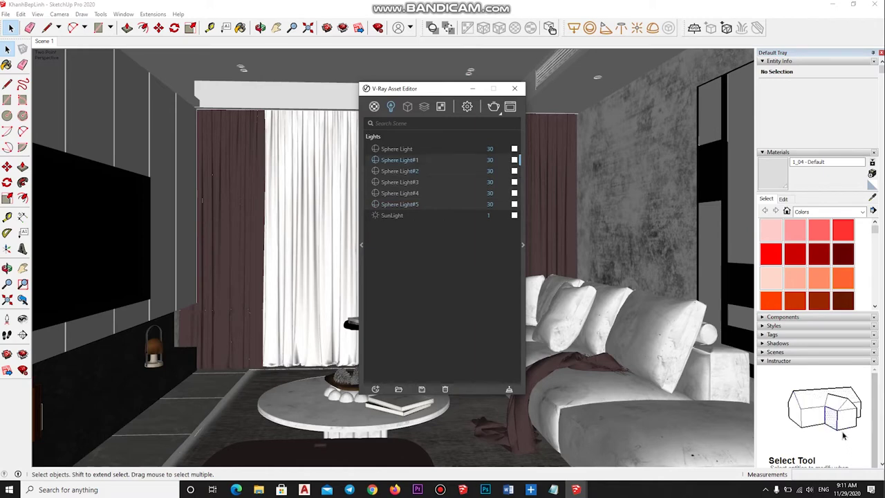
Delete the five extra sphere lights and set the remaining one's intensity to 60
key("Delete")
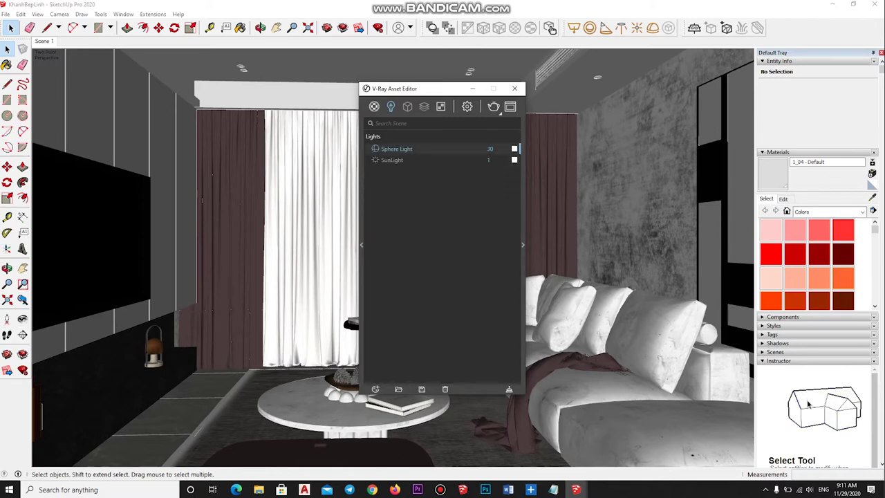
left_click(544, 302)
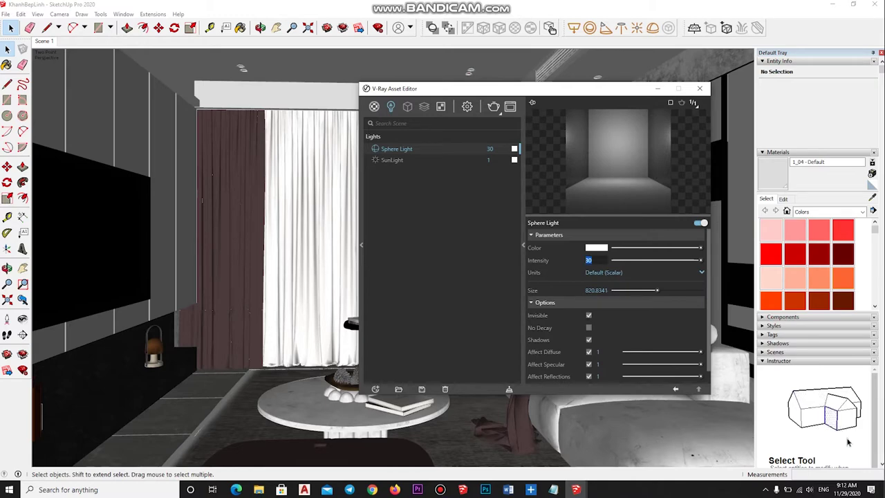
type("60")
key("Return")
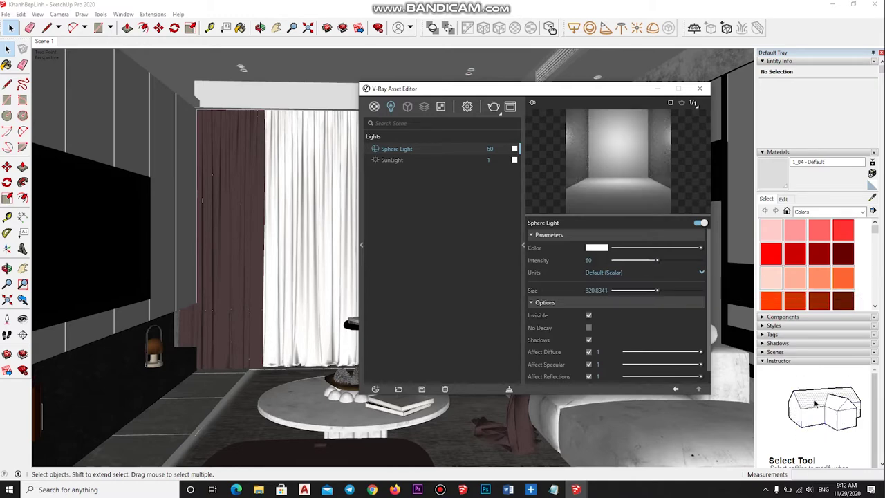
Tint the sphere light a light orange colour
left_click(596, 248)
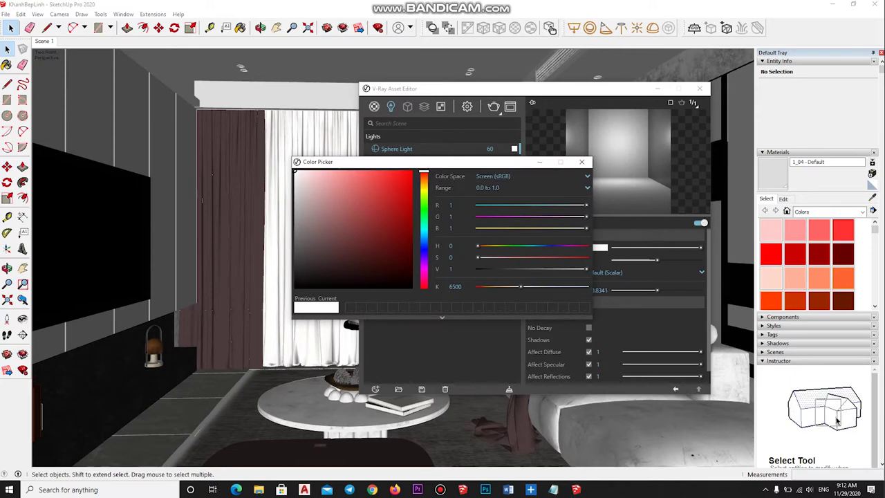
left_click_drag(423, 172, 423, 179)
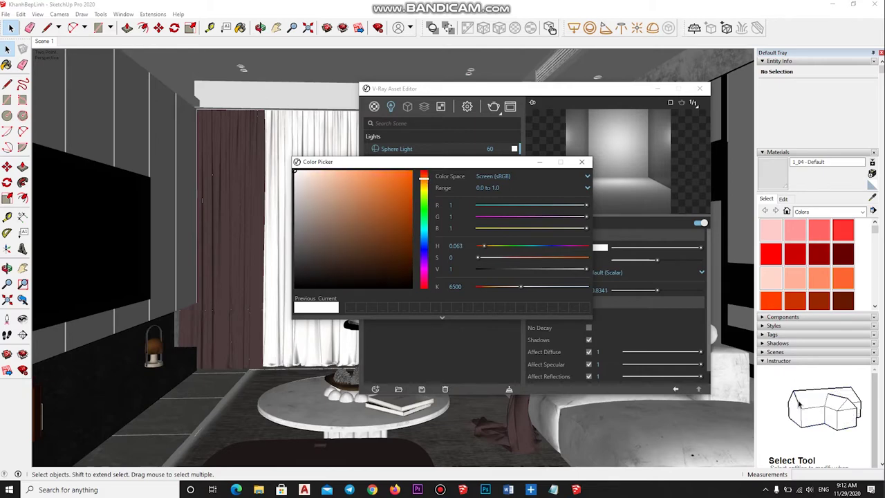
left_click(338, 173)
left_click(581, 162)
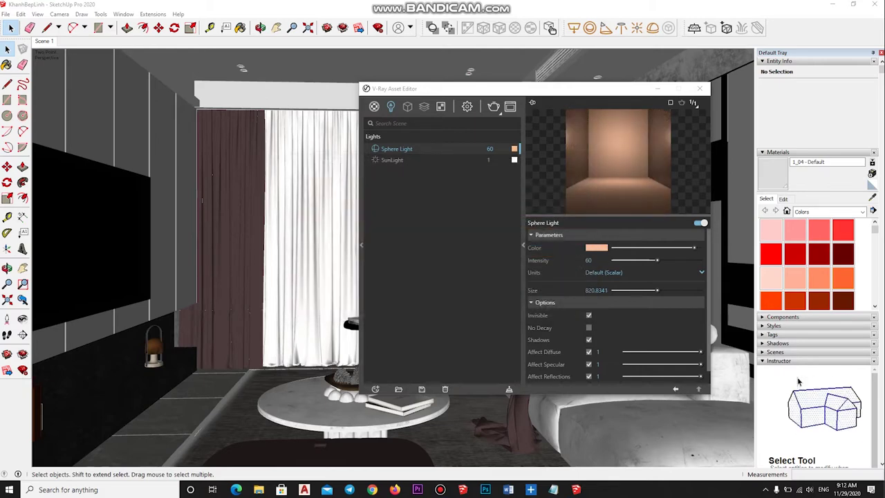
left_click(466, 106)
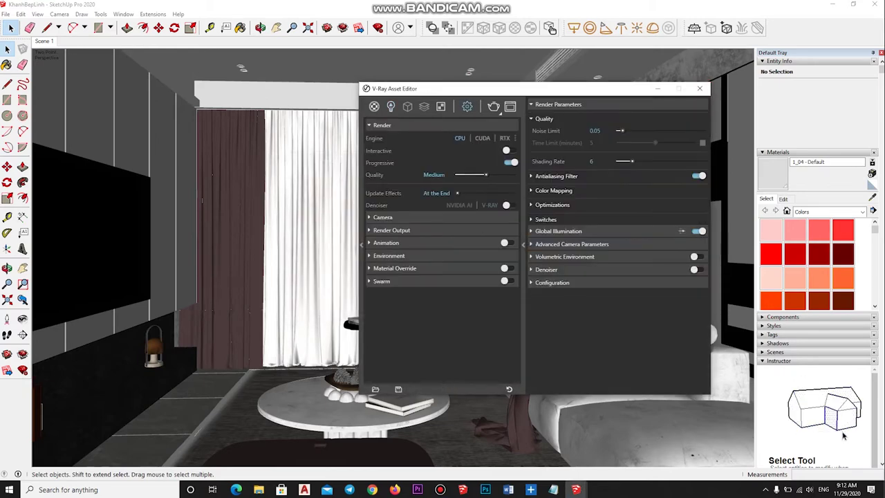
Turn off Progressive rendering and set the output image width to 1200 for a 1200×675 render
left_click(510, 162)
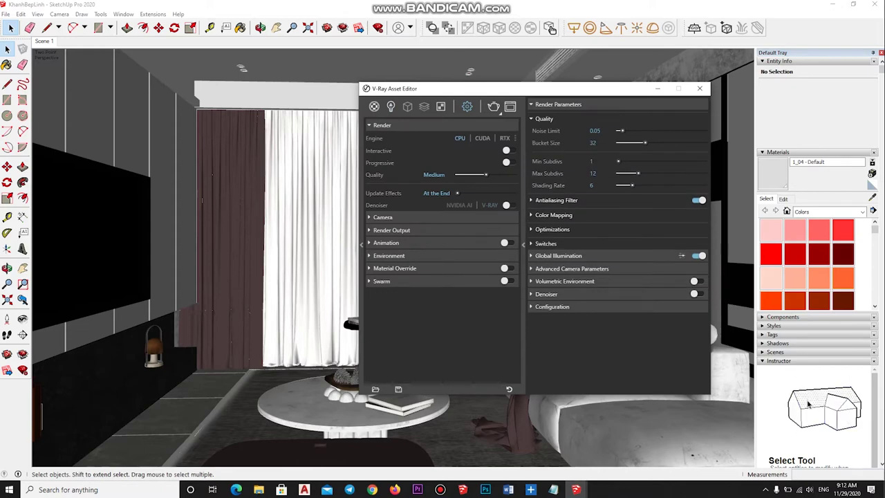
left_click(432, 273)
type("9.5")
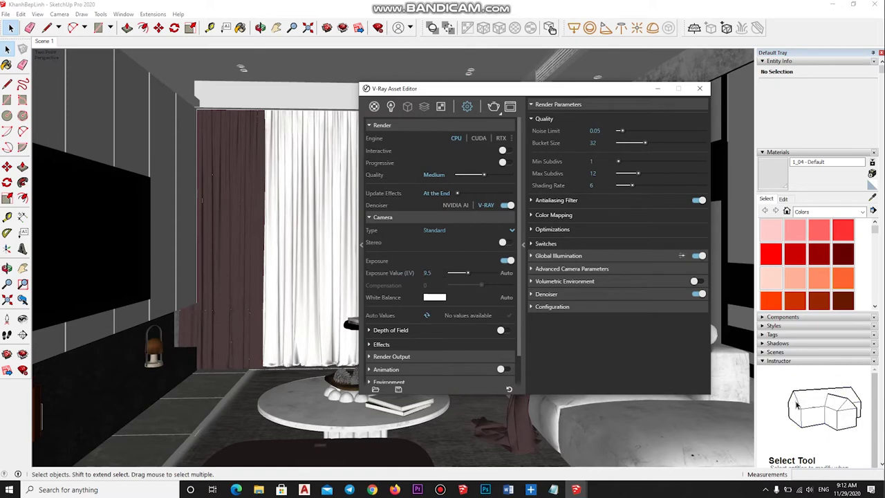
left_click(382, 217)
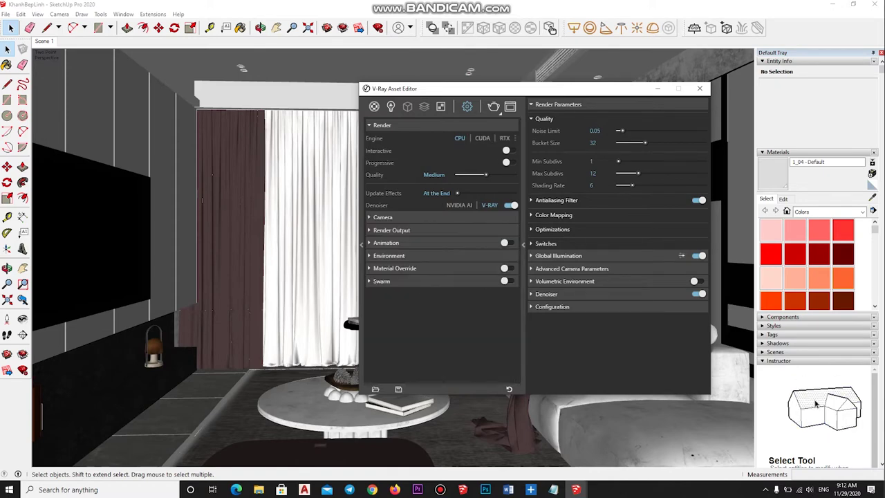
left_click(391, 230)
left_click(428, 255)
type("1200")
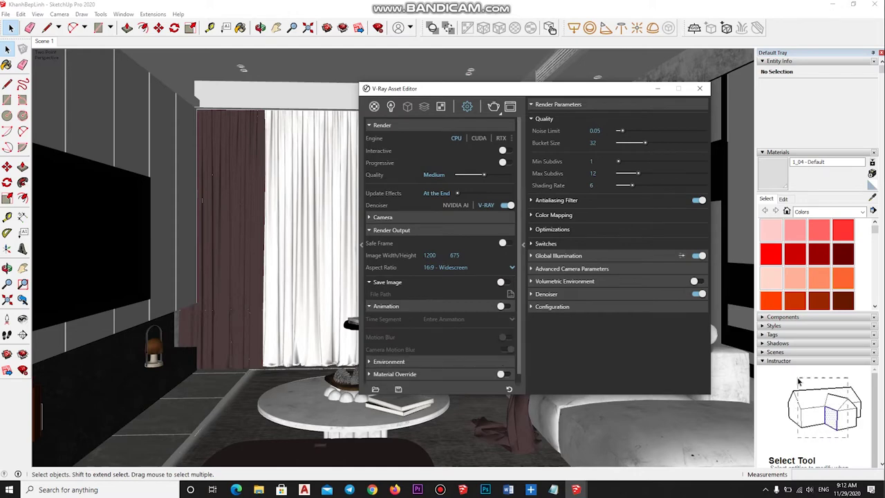
left_click(391, 230)
Enable the GI environment override and set bucket size 72 and max subdivs 24
left_click(389, 255)
left_click(433, 286)
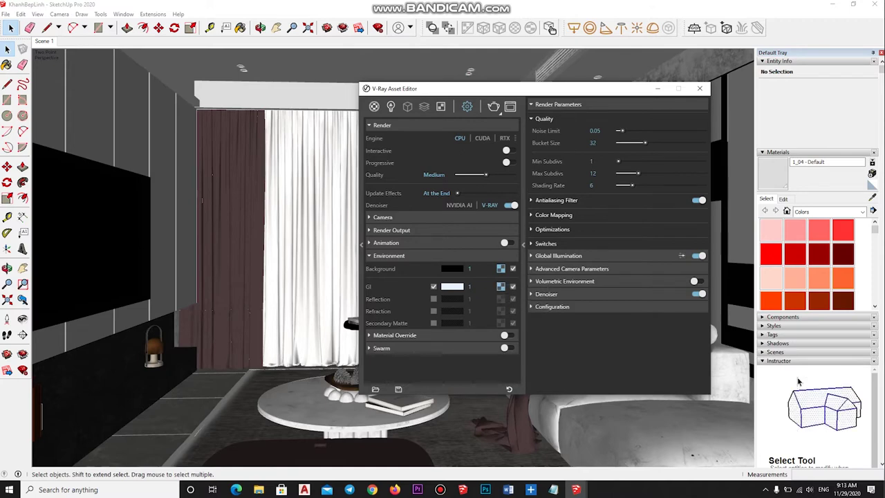
key("BackSpace")
key("BackSpace")
type("72")
key("Tab")
type("24")
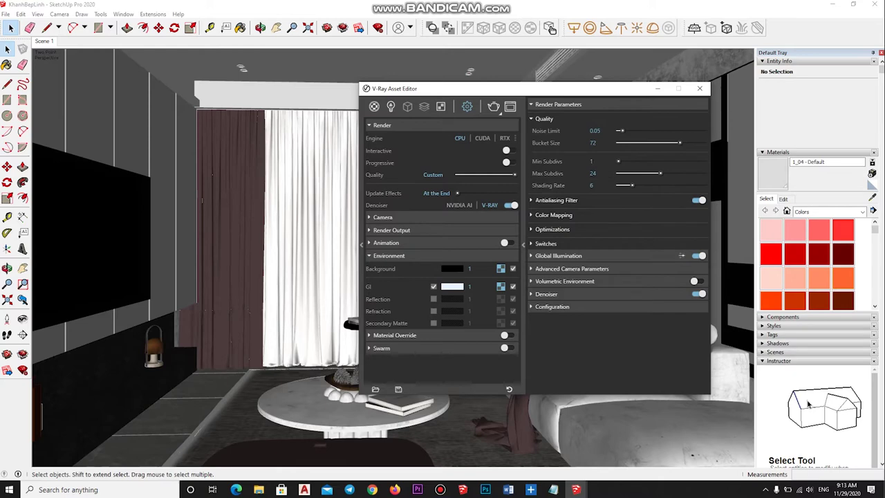
left_click(556, 200)
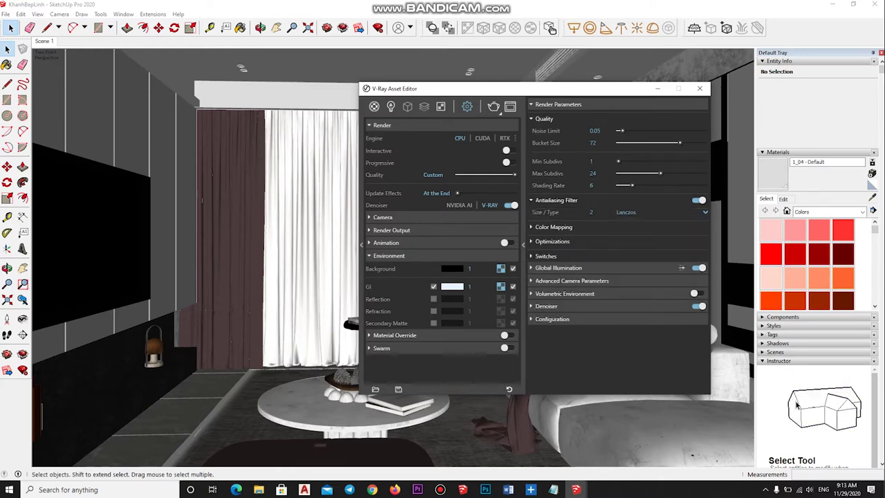
Use a Triangle antialiasing filter, with Irradiance map primary GI and Light cache secondary GI
left_click(626, 212)
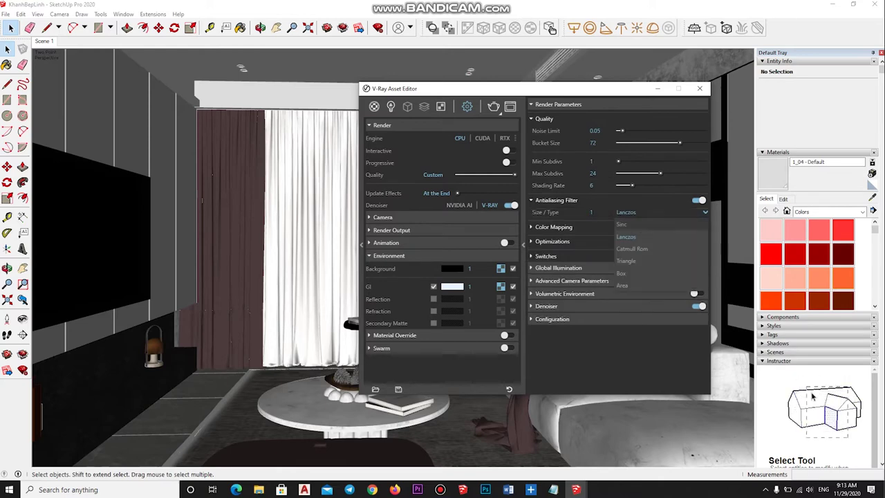
left_click(636, 273)
left_click(558, 267)
left_click(643, 280)
left_click(603, 305)
left_click(643, 293)
left_click(599, 329)
Set irradiance map subdivs 80, interpolation 50 and light cache subdivs 1200, then close the settings
double_click(593, 344)
type("80")
double_click(593, 356)
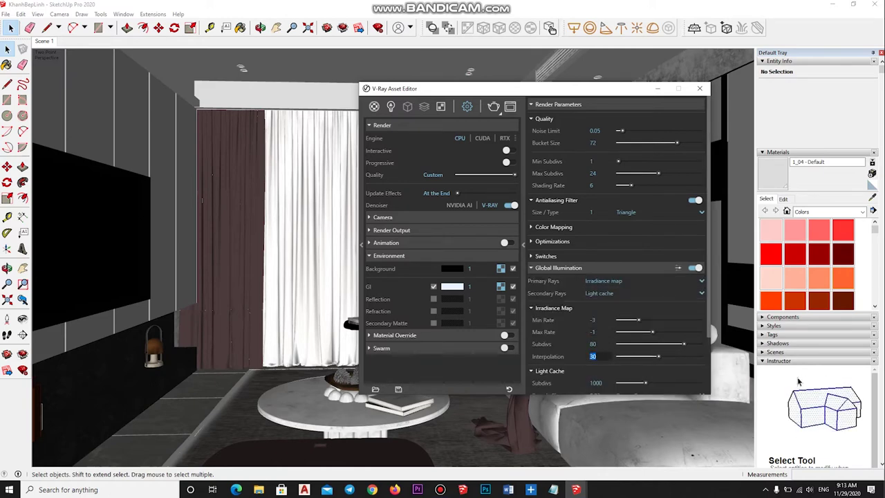
type("50")
scroll(615, 249, "down", 1)
scroll(615, 249, "down", 1)
double_click(596, 312)
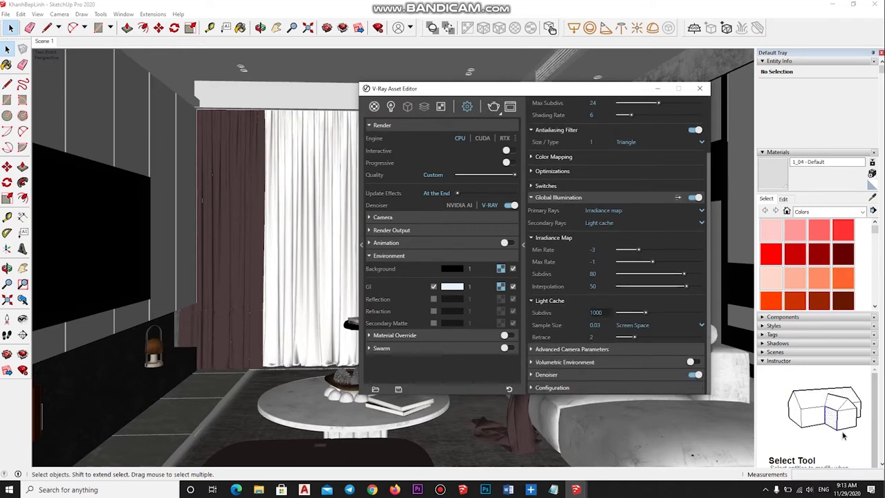
type("1200")
scroll(615, 249, "up", 2)
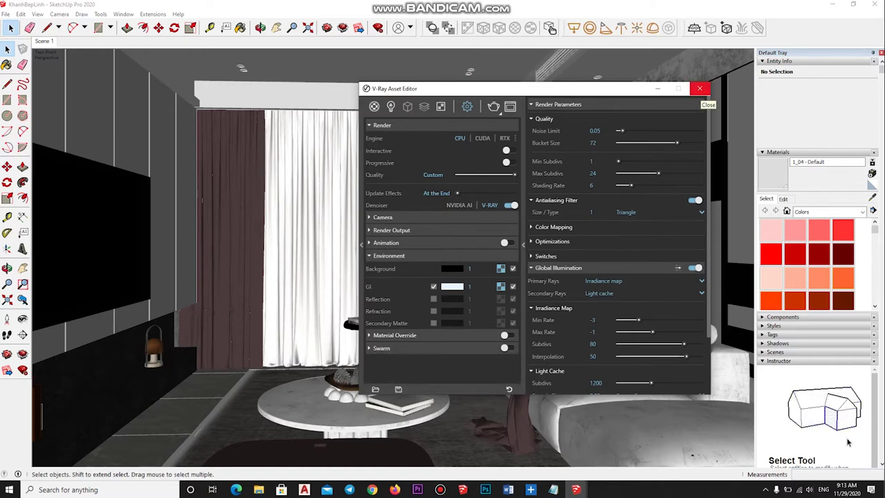
left_click(699, 88)
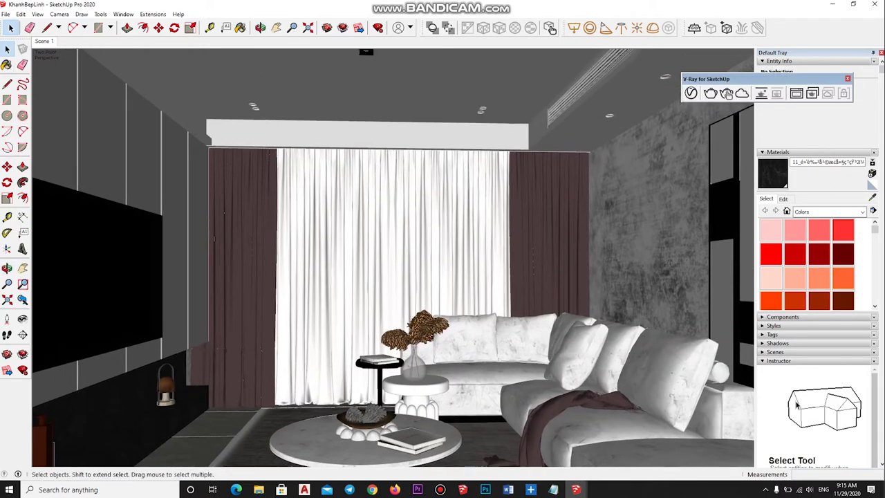
Bring the ceiling downlight into view and open its group for editing
middle_click_drag(387, 277, 387, 332)
scroll(388, 207, "up", 2)
scroll(235, 188, "up", 3)
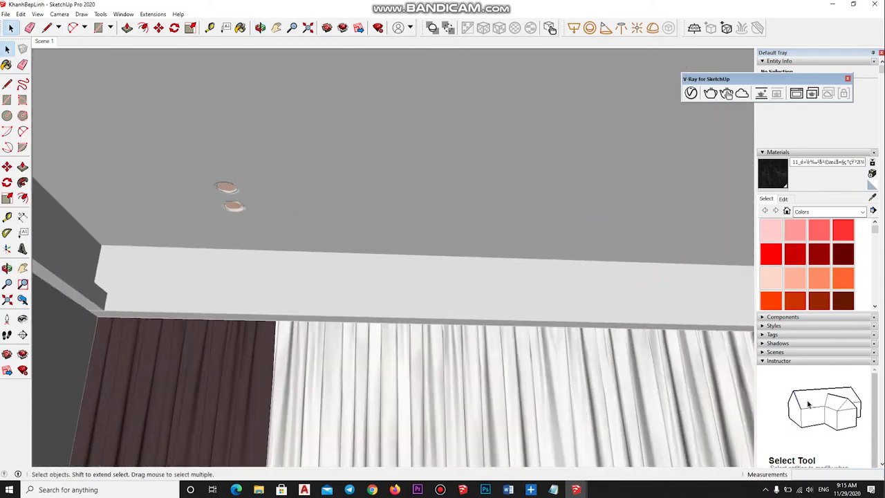
scroll(232, 190, "up", 1)
double_click(226, 188)
middle_click_drag(388, 277, 415, 228)
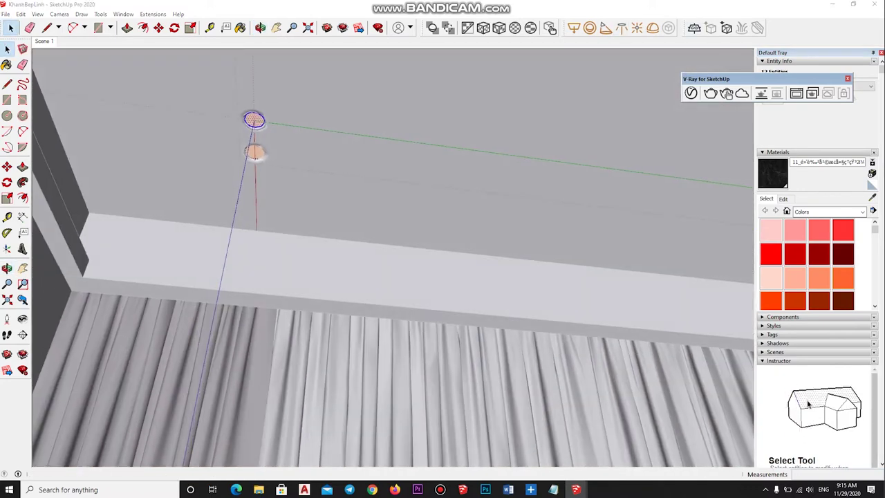
scroll(484, 262, "down", 5)
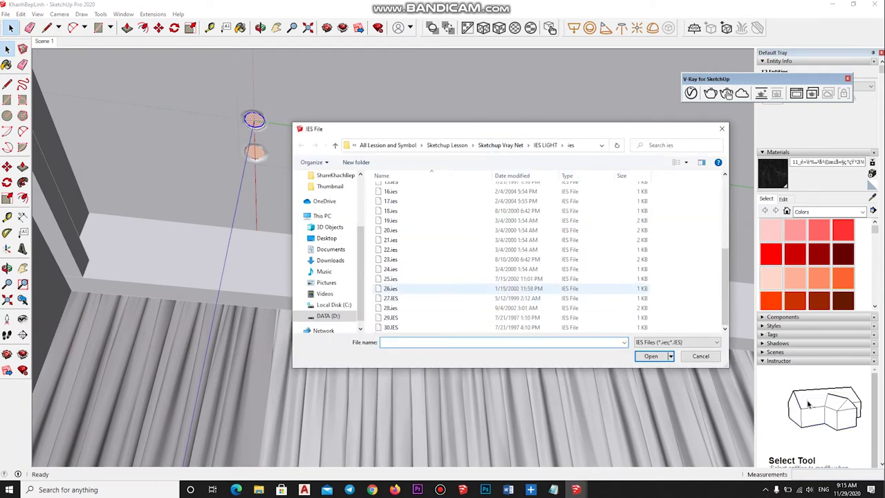
Place a V-Ray IES light using the 30.IES profile at the downlight, then exit the group and return to Scene 1
left_click(408, 327)
left_click(650, 356)
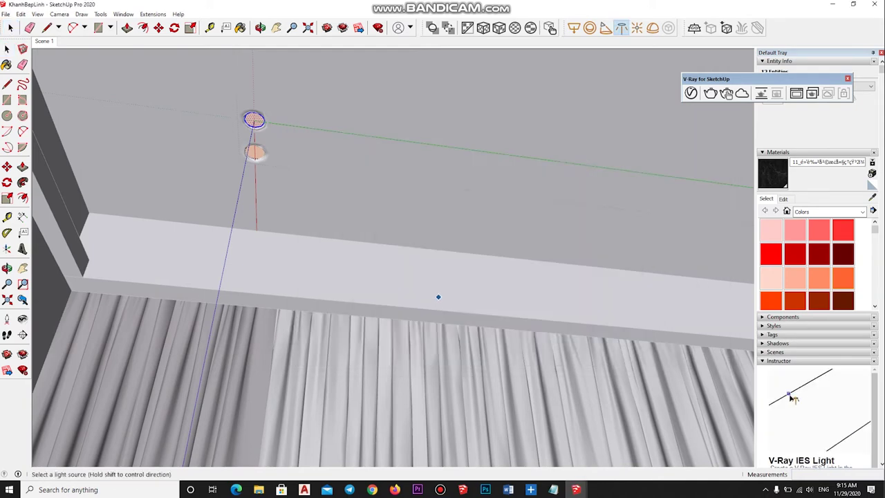
mouse_move(309, 162)
middle_mouse_down()
mouse_move(217, 150)
mouse_move(224, 183)
middle_mouse_up()
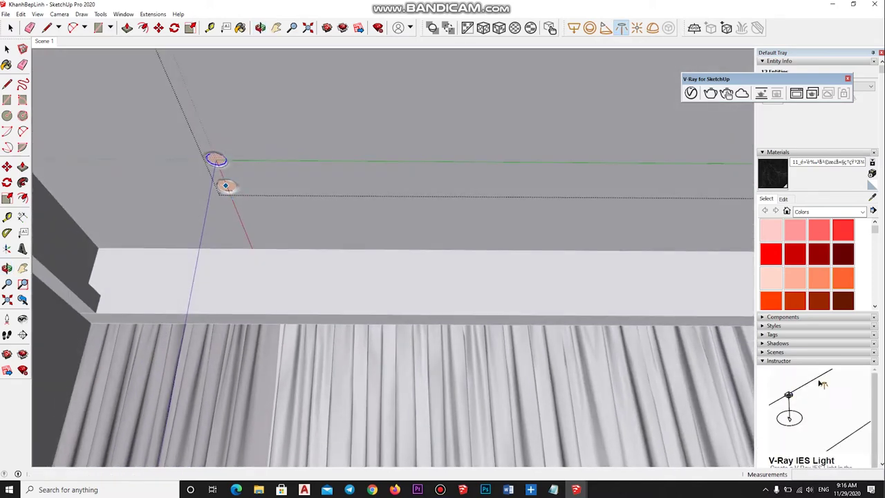
key("space")
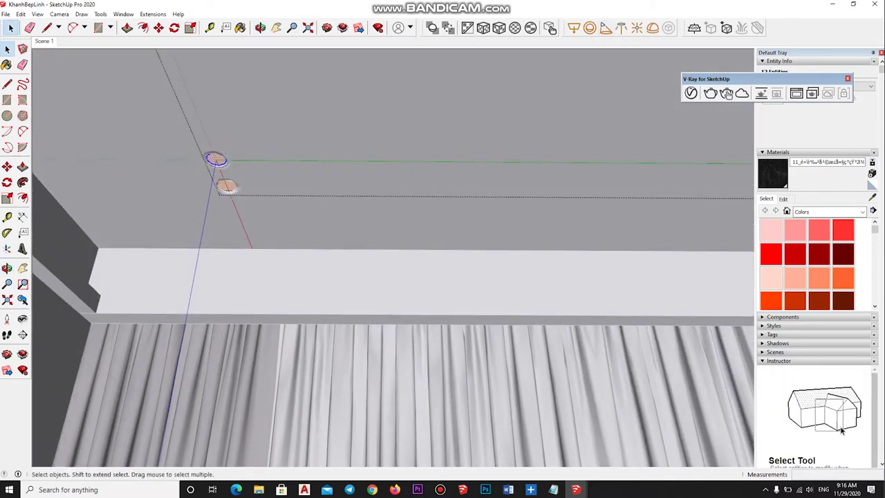
key("Escape")
key("Page_Down")
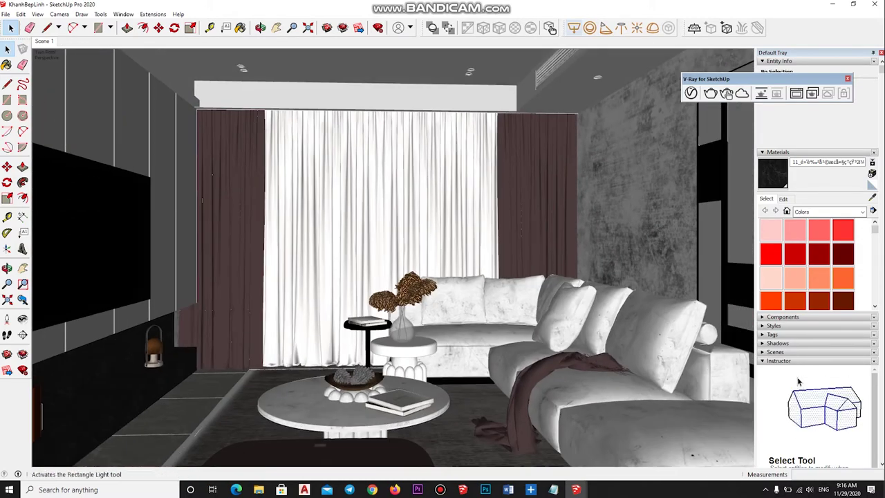
Give IES Light a warm peach colour in the Asset Editor's lights list
left_click(691, 93)
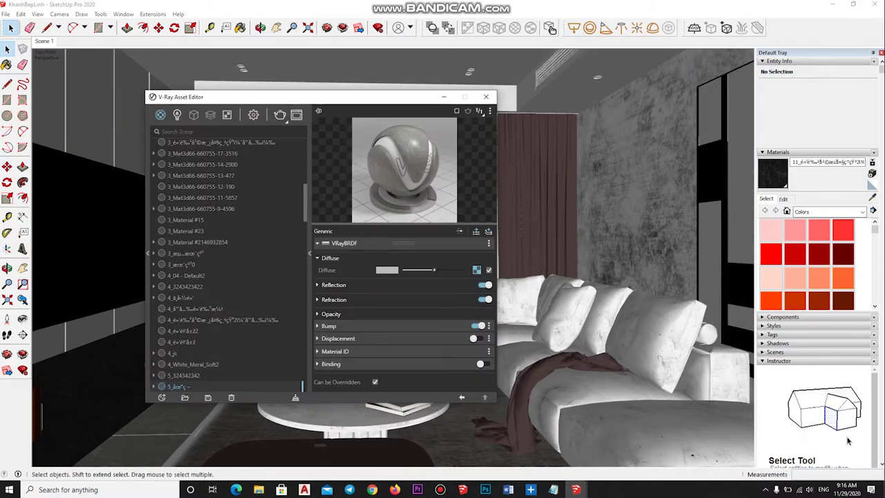
left_click(253, 115)
left_click(176, 115)
type("10000")
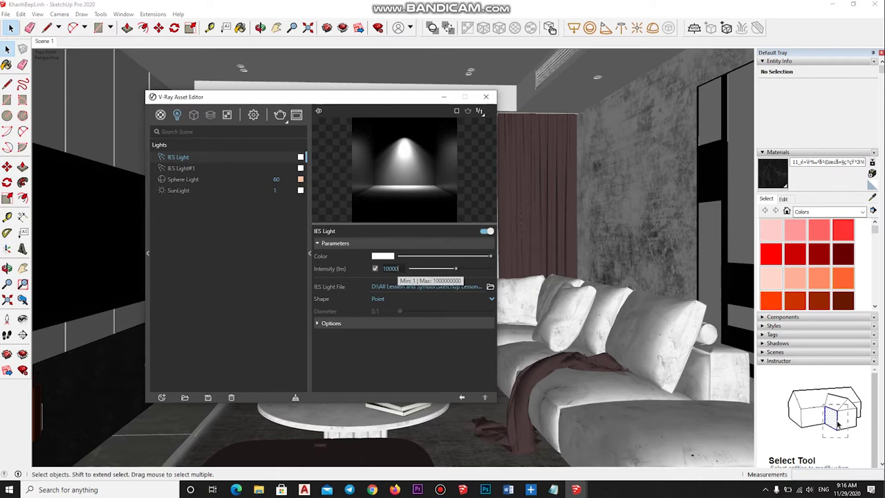
left_click(382, 255)
left_click(323, 172)
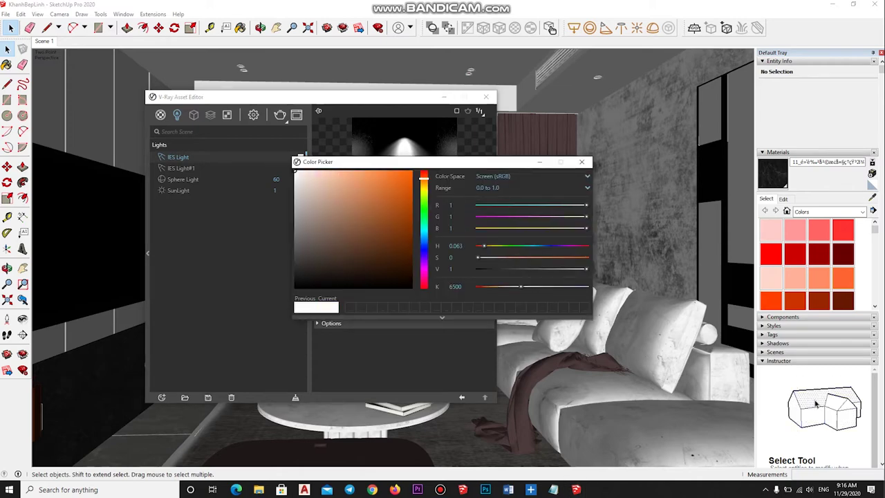
left_click(582, 162)
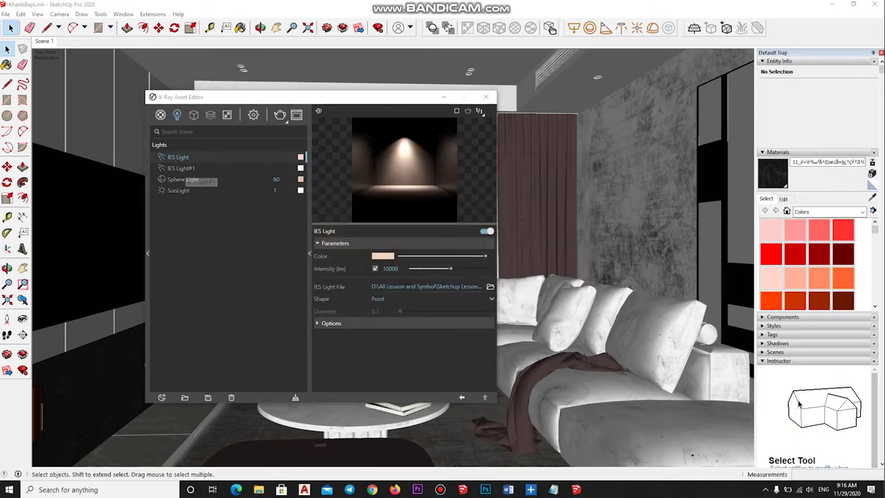
Set IES Light#1 to 10000 lm with the same warm peach colour, then start the render
left_click(181, 168)
double_click(390, 268)
type("1")
key("Return")
left_click(382, 256)
left_click(325, 174)
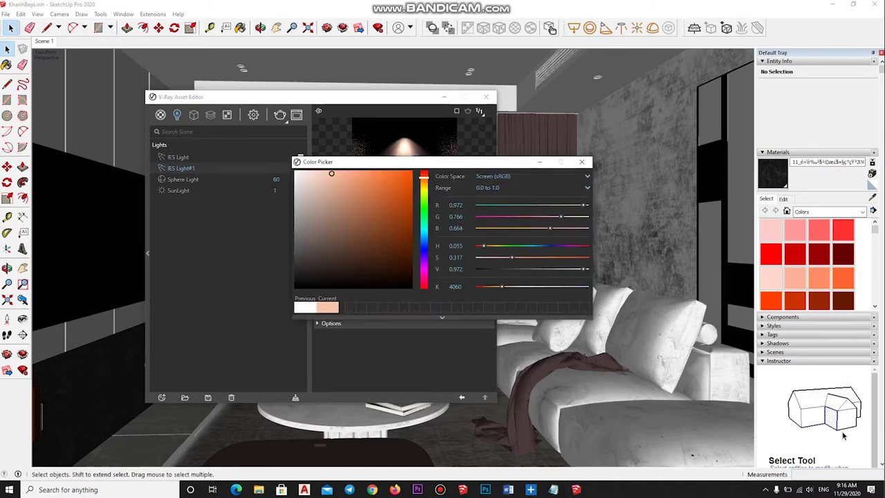
left_click(581, 162)
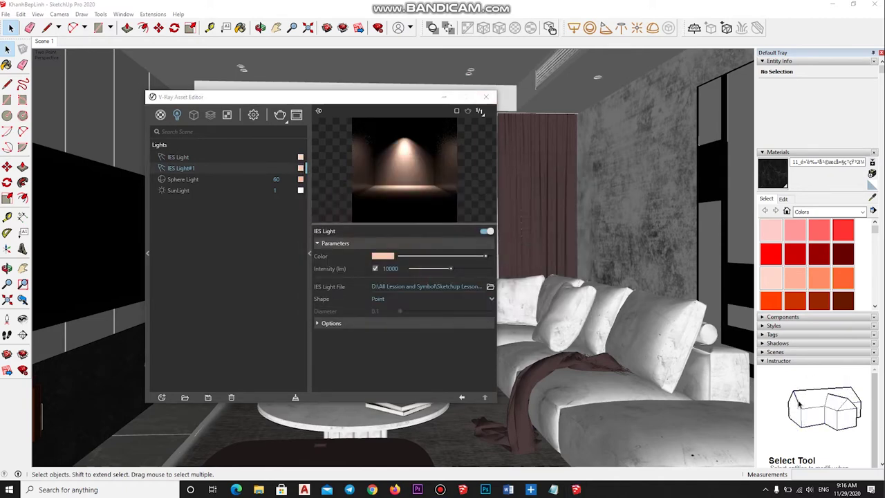
left_click(486, 96)
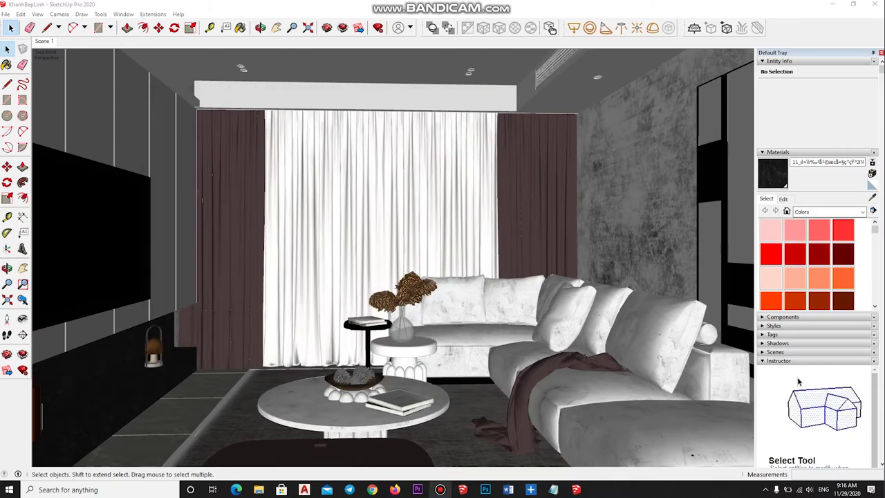
left_click(701, 93)
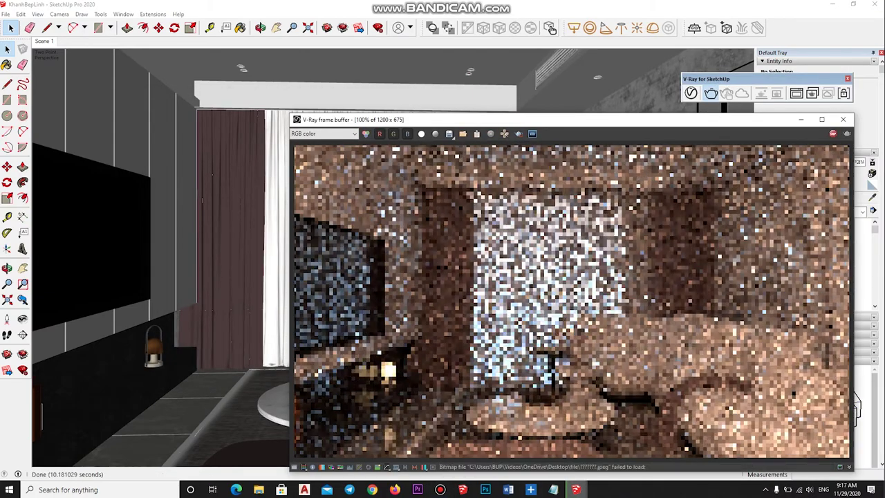
Maximize the V-Ray frame buffer window so the living-room render fills the screen
key("super+Up")
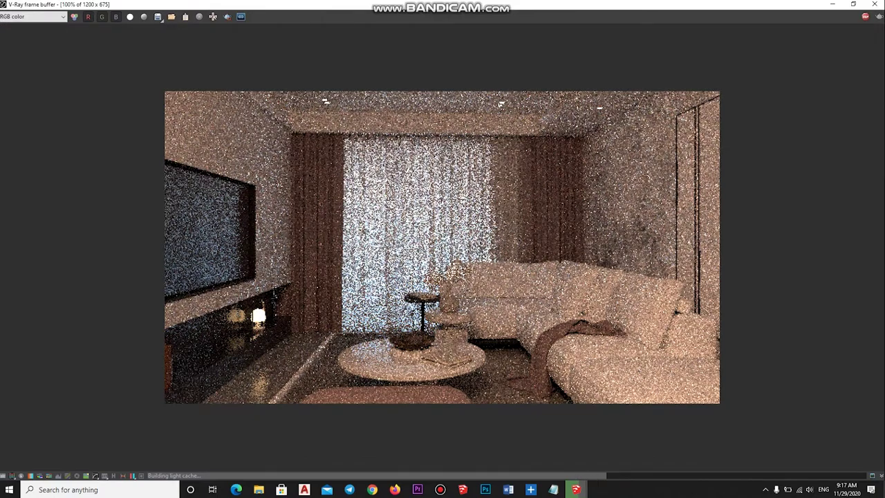